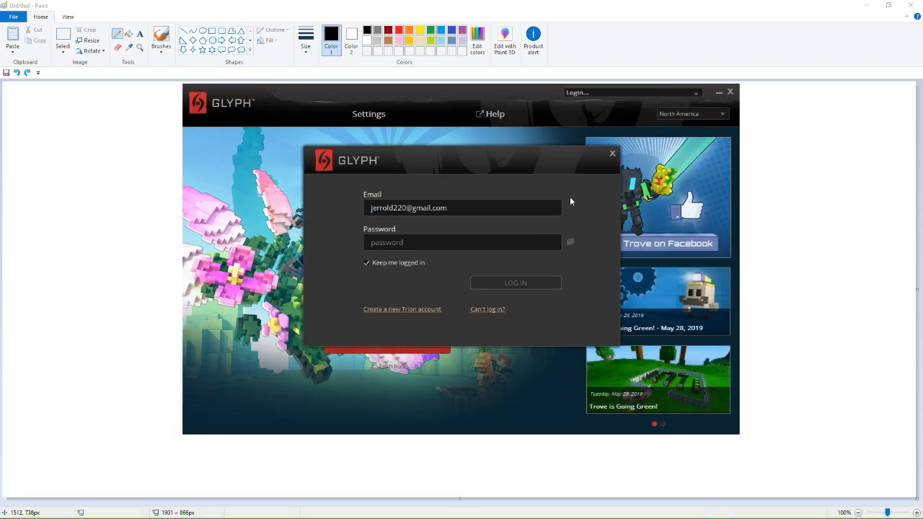
Close the Glyph login prompt and the launcher window to clear the Paint canvas.
click(613, 154)
click(730, 93)
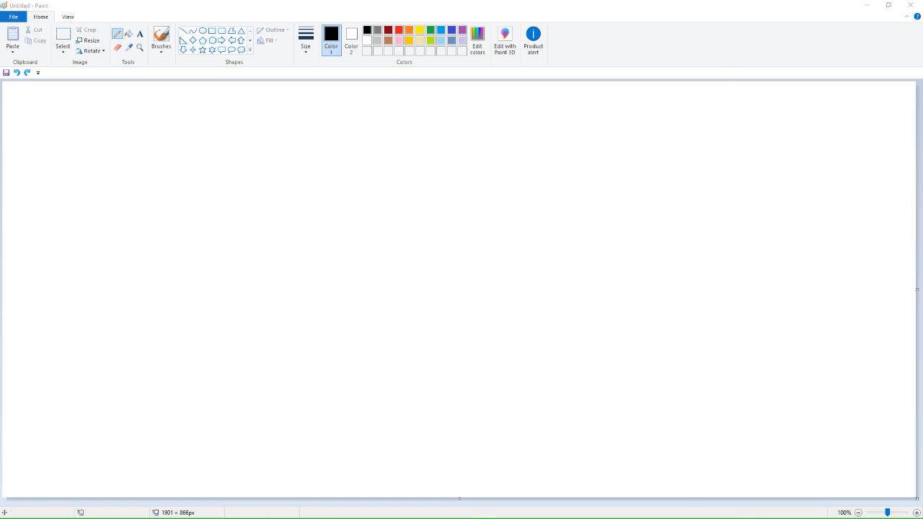
click(563, 240)
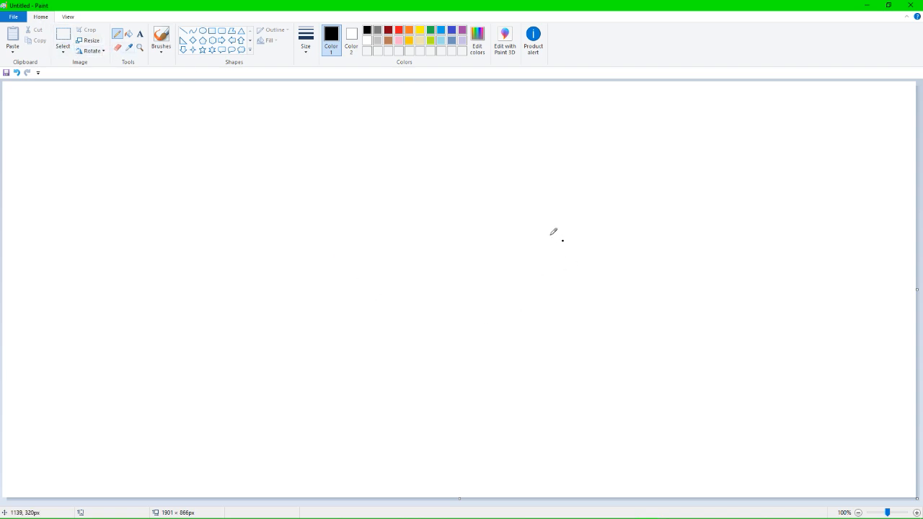
key(ctrl+z)
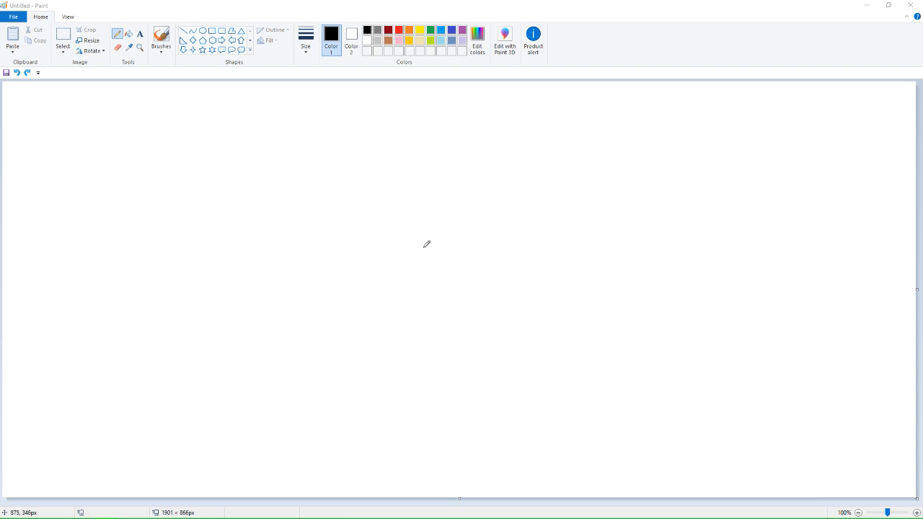
mouse_move(352, 209)
mouse_down()
mouse_move(381, 203)
mouse_move(433, 226)
mouse_move(455, 258)
mouse_move(395, 276)
mouse_move(340, 261)
mouse_move(342, 211)
mouse_move(358, 205)
mouse_up()
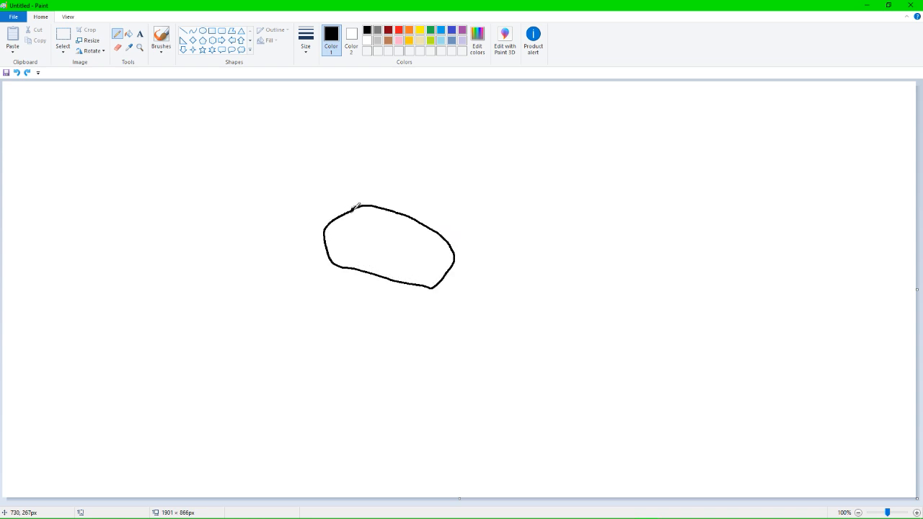
mouse_move(453, 264)
mouse_down()
mouse_move(463, 286)
mouse_move(449, 290)
mouse_up()
key(ctrl+z)
key(ctrl+z)
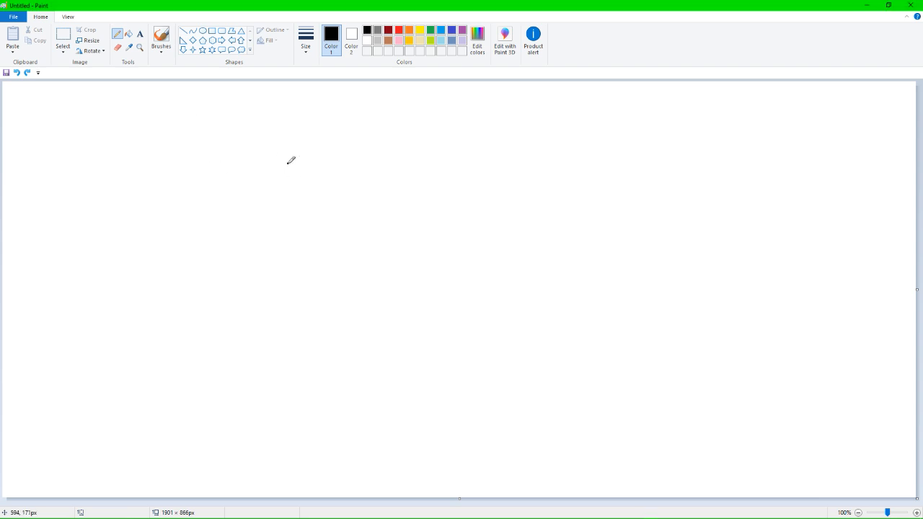
Draw a black freehand outline of a rodent facing left, with ears, two legs, a long tail, a solid eye and a mouth.
mouse_move(289, 164)
mouse_down()
mouse_move(261, 201)
mouse_move(250, 265)
mouse_move(290, 271)
mouse_move(327, 246)
mouse_move(348, 265)
mouse_move(342, 288)
mouse_move(354, 301)
mouse_move(379, 305)
mouse_move(395, 297)
mouse_move(404, 275)
mouse_move(460, 261)
mouse_move(511, 261)
mouse_move(507, 292)
mouse_move(541, 289)
mouse_move(549, 256)
mouse_move(639, 319)
mouse_move(705, 330)
mouse_move(727, 379)
mouse_move(745, 376)
mouse_move(747, 345)
mouse_move(726, 310)
mouse_move(694, 287)
mouse_move(562, 243)
mouse_move(557, 188)
mouse_move(487, 137)
mouse_move(323, 139)
mouse_move(309, 154)
mouse_move(297, 142)
mouse_move(287, 153)
mouse_move(288, 162)
mouse_move(302, 153)
mouse_move(339, 168)
mouse_move(351, 185)
mouse_move(322, 162)
mouse_move(357, 163)
mouse_move(361, 190)
mouse_up()
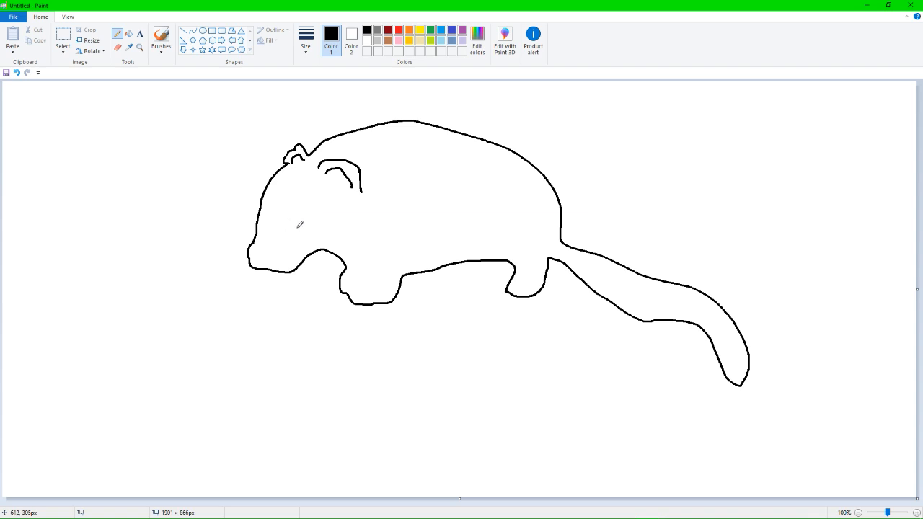
drag(296, 225, 296, 222)
drag(251, 267, 285, 268)
Fill the animal's body and its lower lip with brown.
click(128, 34)
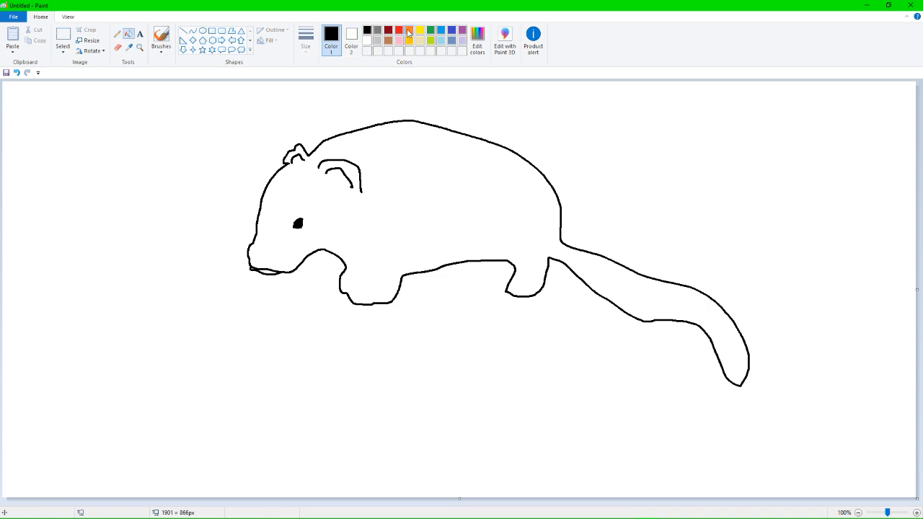
click(388, 40)
click(375, 183)
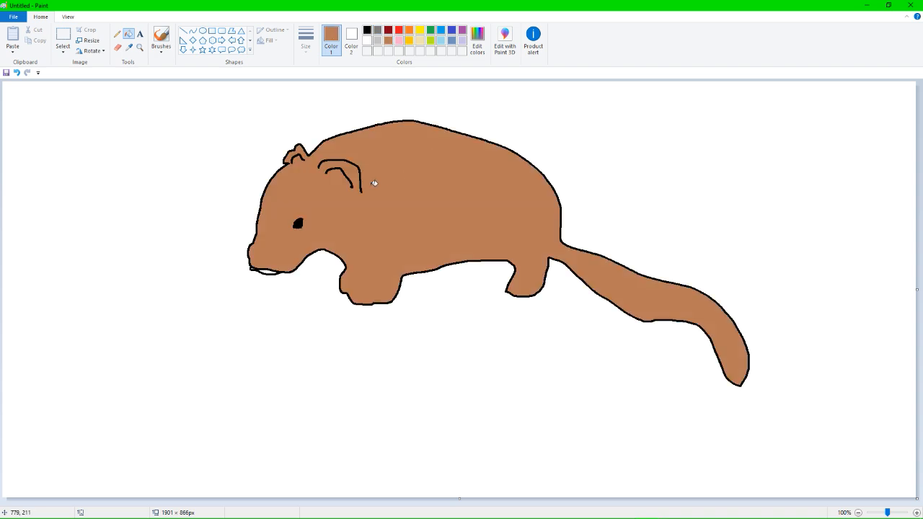
click(270, 272)
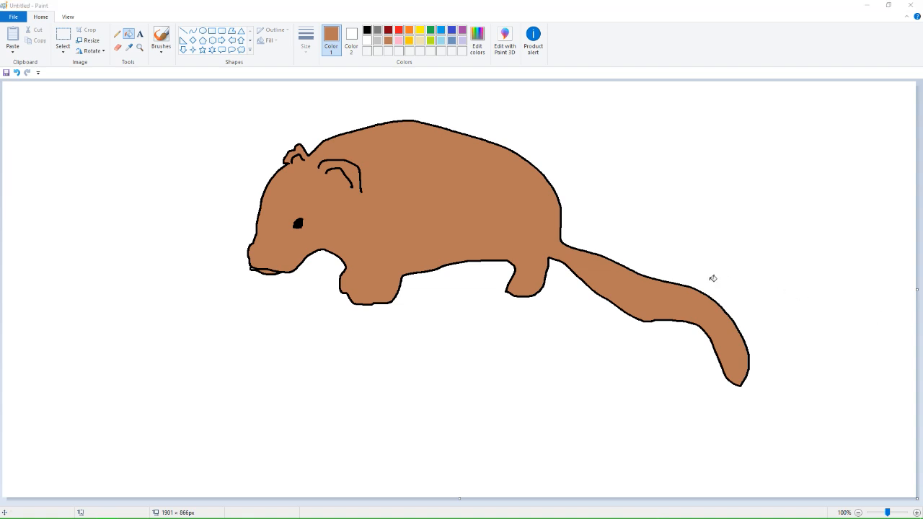
Switch back to the Pencil tool and set the drawing colour to black.
click(119, 40)
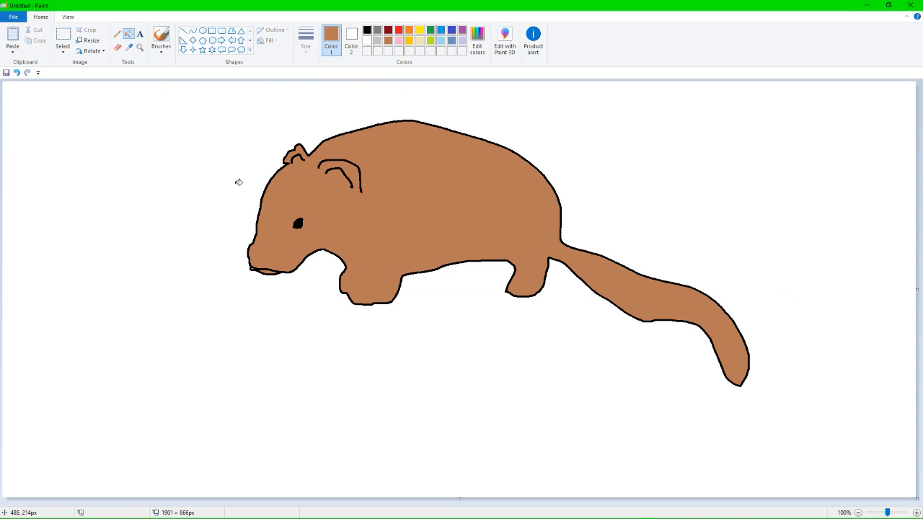
click(117, 34)
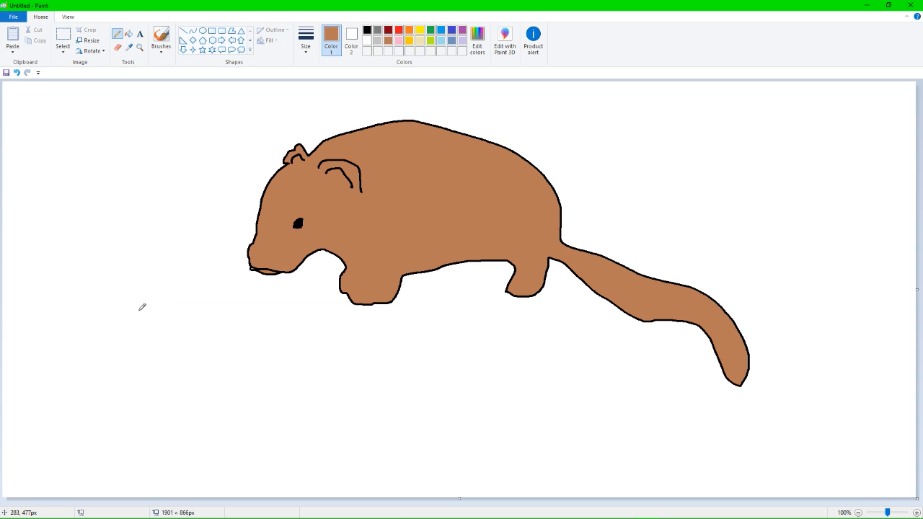
drag(129, 299, 127, 337)
key(ctrl+z)
click(366, 30)
mouse_move(201, 288)
mouse_down()
mouse_move(210, 360)
mouse_move(257, 360)
mouse_move(266, 287)
mouse_move(201, 285)
mouse_move(266, 282)
mouse_up()
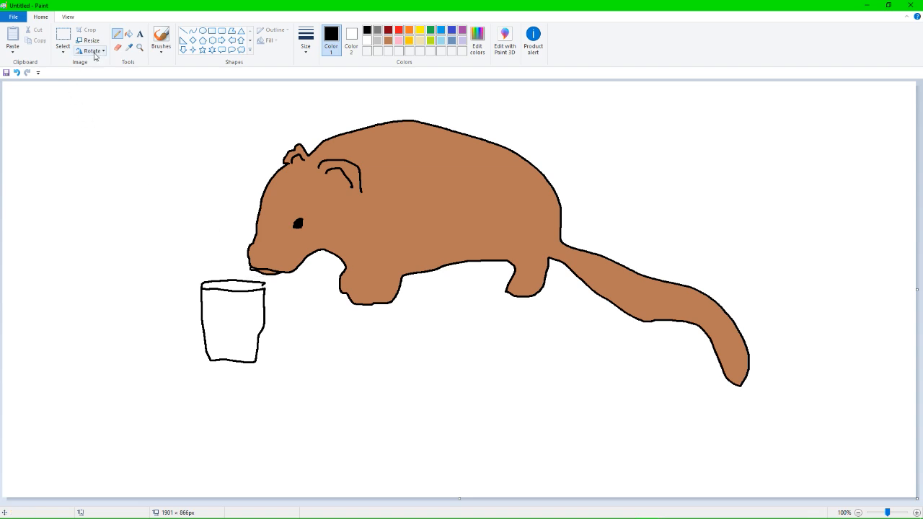
key(ctrl+z)
key(ctrl+z)
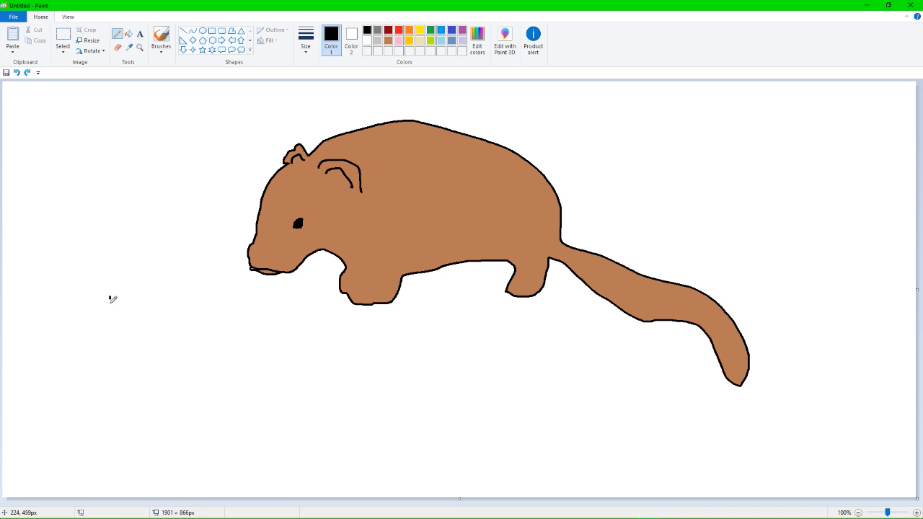
Draw a black freehand jar with a ridged lid to the left of the animal, below its head.
mouse_move(110, 296)
mouse_down()
mouse_move(111, 392)
mouse_move(196, 398)
mouse_move(202, 303)
mouse_move(155, 289)
mouse_move(111, 296)
mouse_move(106, 281)
mouse_move(206, 276)
mouse_move(207, 289)
mouse_up()
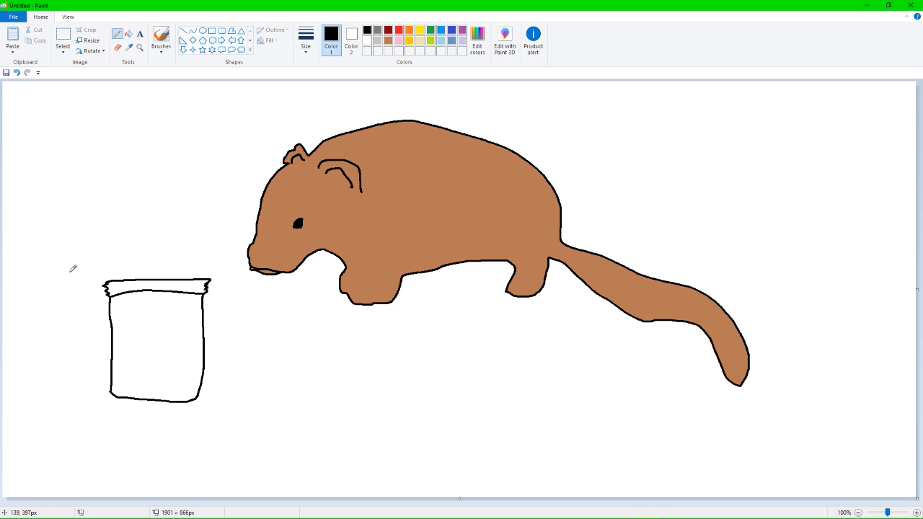
drag(106, 279, 212, 275)
key(alt+Tab)
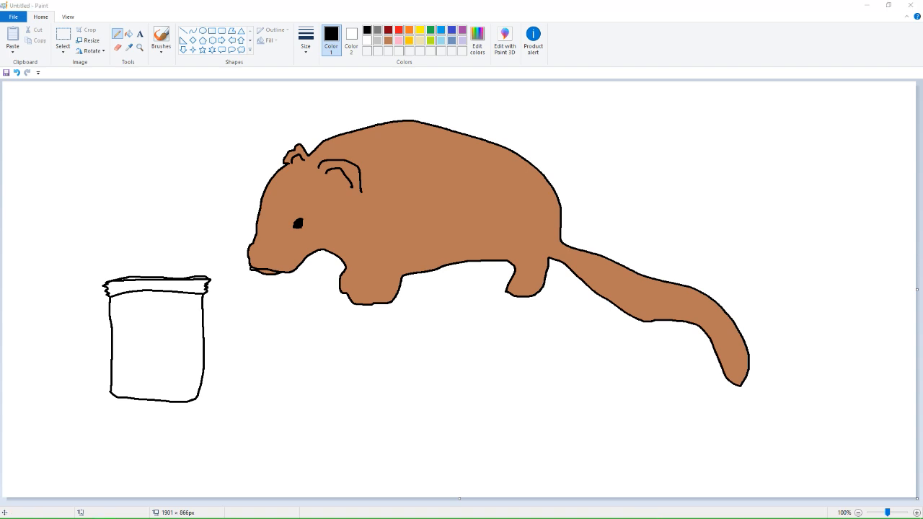
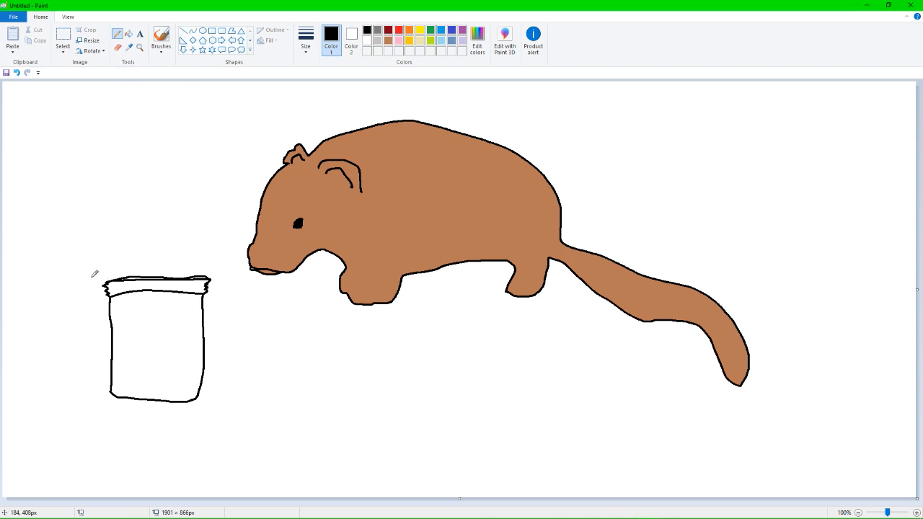
Add black ridge lines across the jar's lid.
drag(106, 286, 205, 284)
mouse_move(109, 285)
mouse_down()
mouse_move(209, 280)
mouse_move(102, 295)
mouse_move(214, 291)
mouse_up()
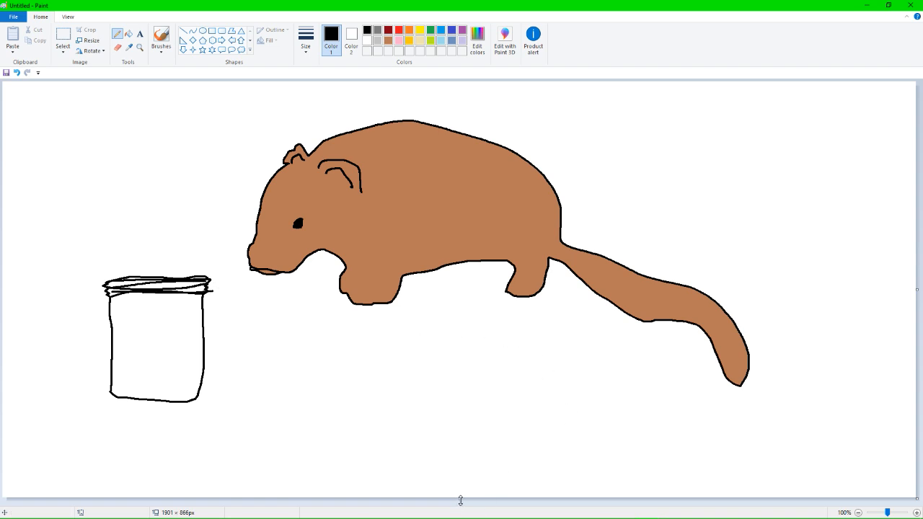
Enlarge the canvas to about 8280 × 4552 px to make room for more drawings.
drag(460, 499, 456, 518)
scroll(444, 393, down, 3)
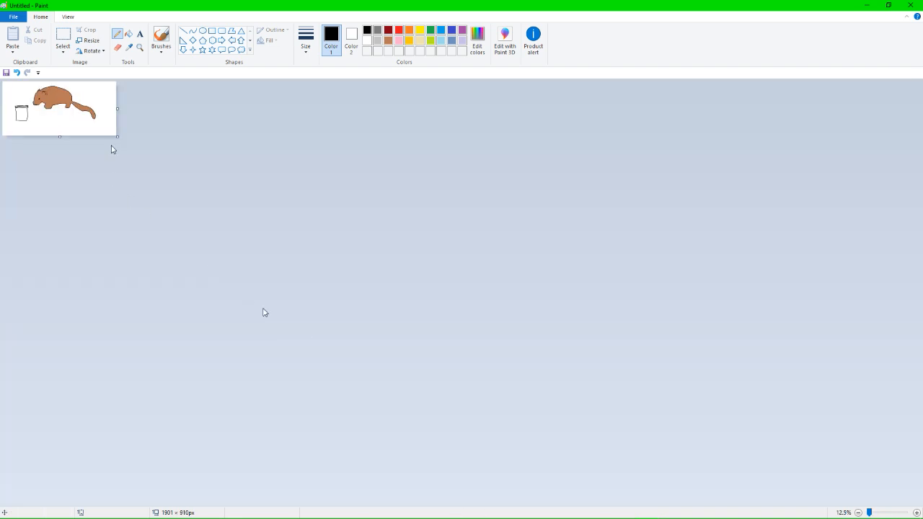
drag(117, 136, 500, 355)
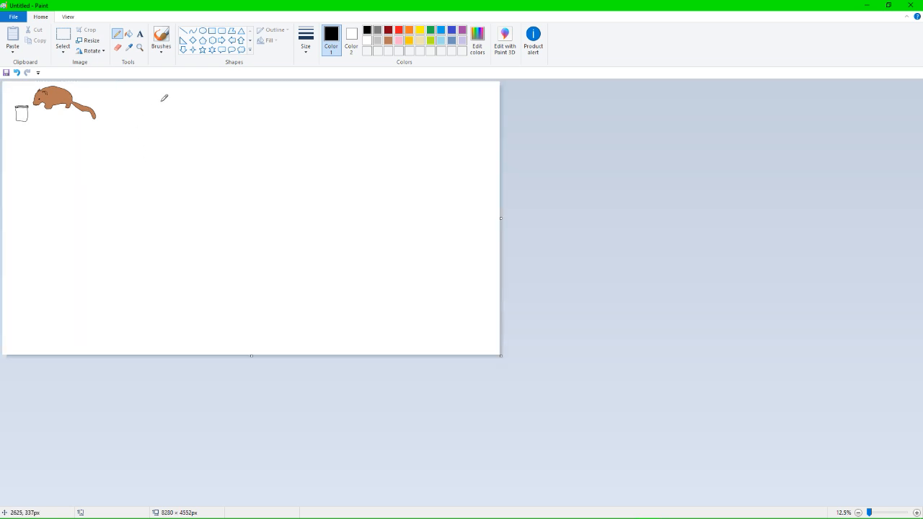
Draw a black freehand figure below the jar, with a large round body, a smaller smiling head and four short lines sticking out of the body.
scroll(165, 96, up, 3)
scroll(212, 118, down, 4)
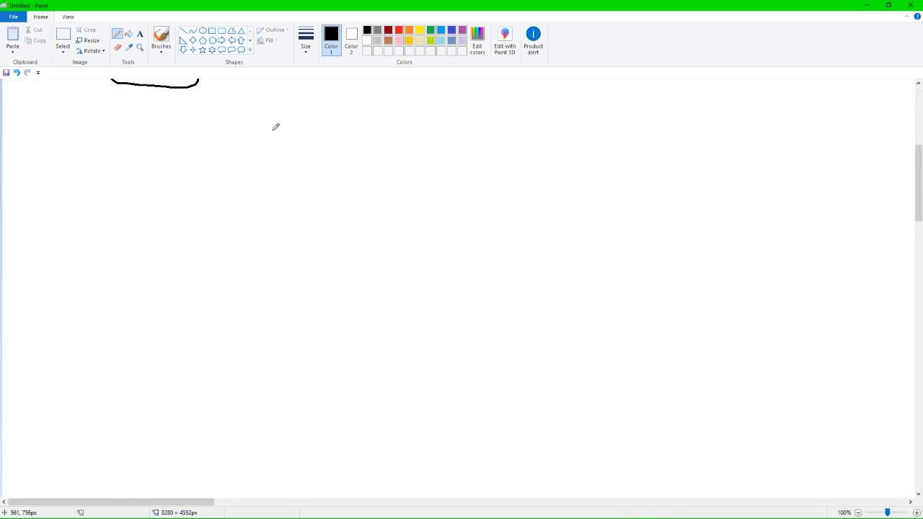
scroll(273, 130, down, 2)
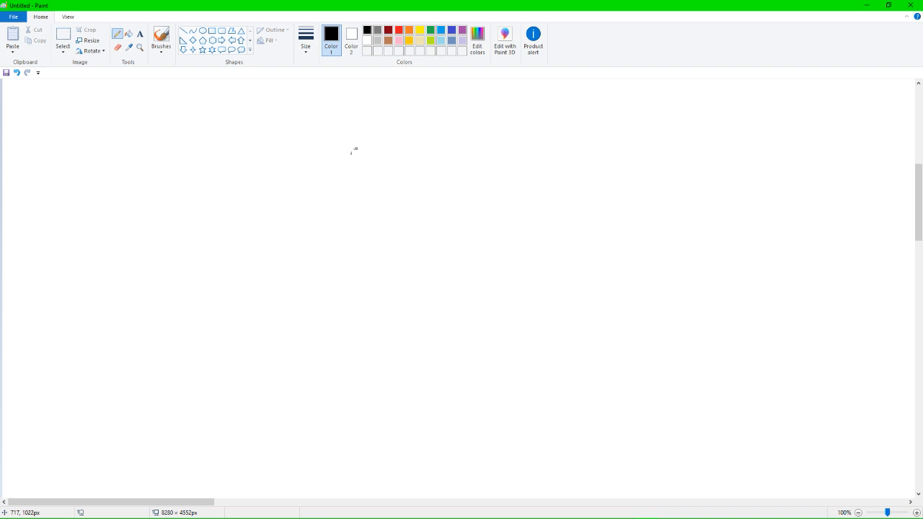
mouse_move(387, 183)
mouse_down()
mouse_move(320, 188)
mouse_move(212, 310)
mouse_move(343, 391)
mouse_move(447, 303)
mouse_move(410, 200)
mouse_move(386, 182)
mouse_move(394, 155)
mouse_move(437, 137)
mouse_move(507, 178)
mouse_move(502, 223)
mouse_move(474, 251)
mouse_move(439, 256)
mouse_up()
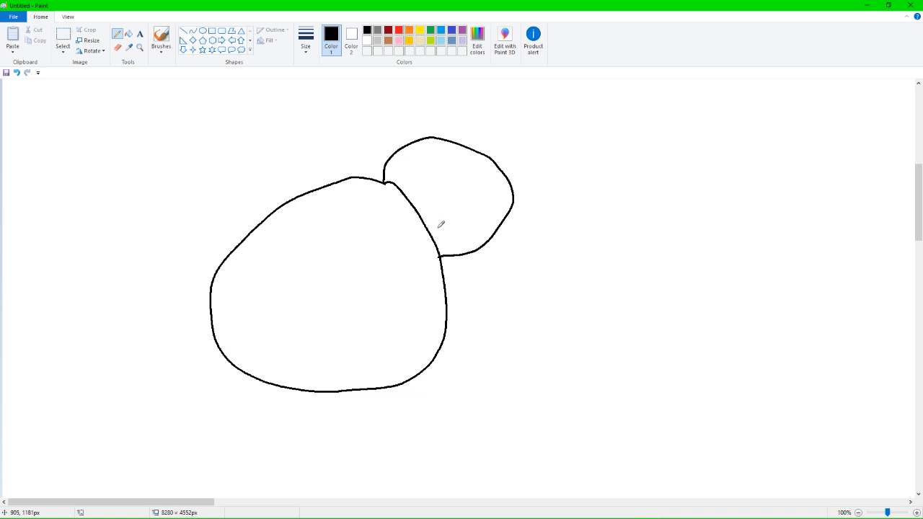
mouse_move(427, 162)
mouse_down()
mouse_move(427, 173)
mouse_move(479, 183)
mouse_move(461, 205)
mouse_move(467, 199)
mouse_up()
drag(211, 318, 195, 318)
drag(299, 391, 296, 399)
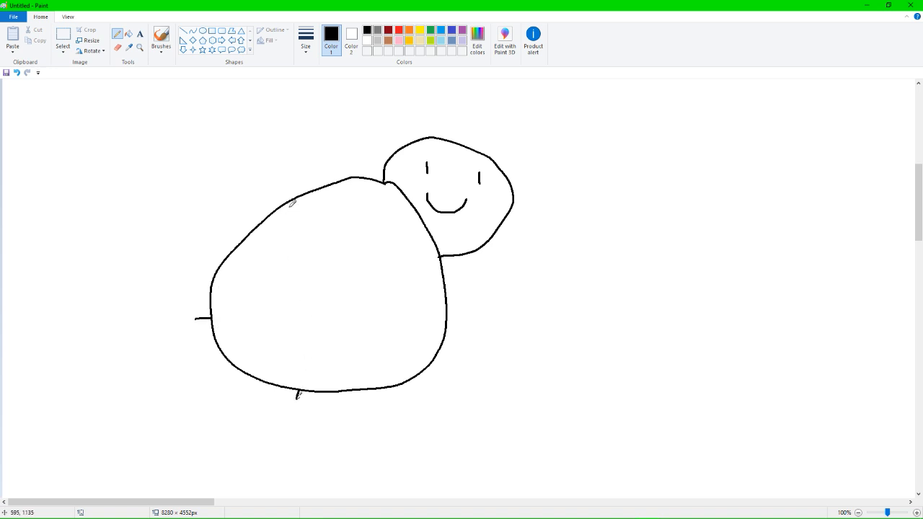
drag(298, 195, 295, 181)
drag(417, 376, 448, 381)
Fill the figure's large round body with red.
click(398, 29)
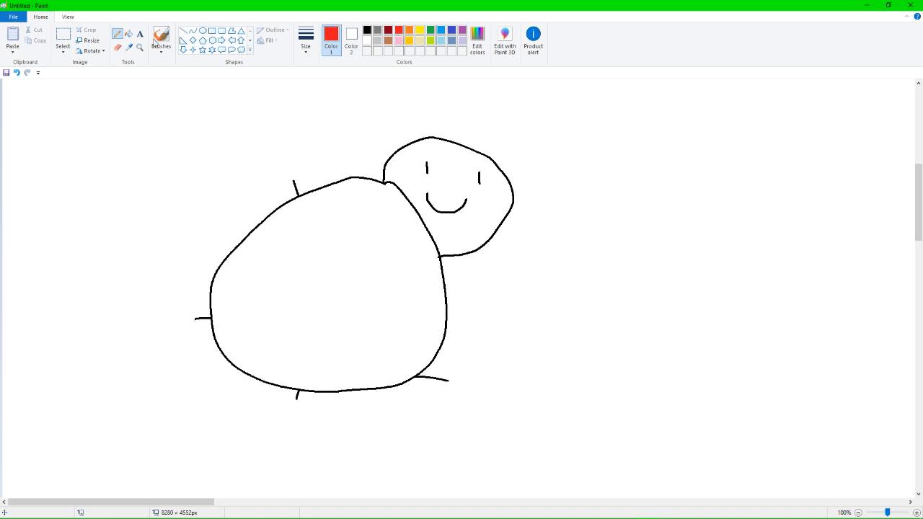
click(128, 34)
click(344, 287)
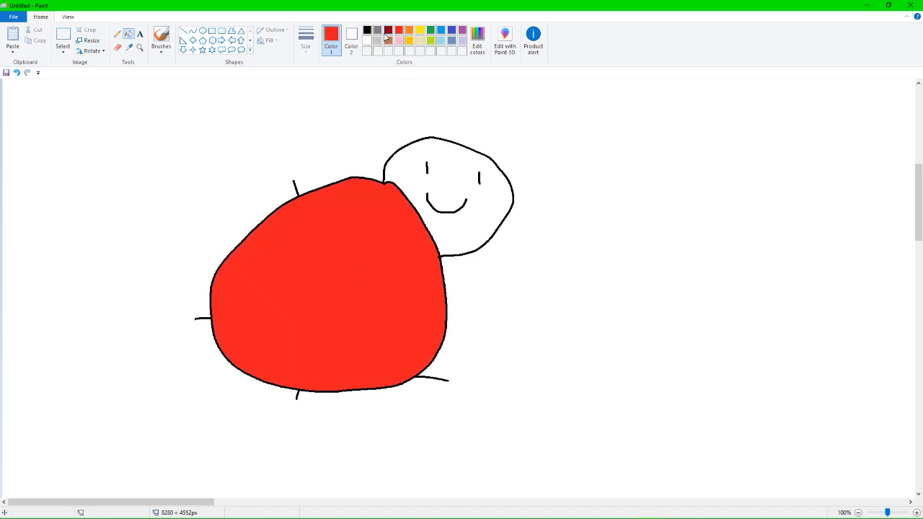
Fill the figure's head with yellow, then pink, and settle on green.
click(421, 32)
click(440, 157)
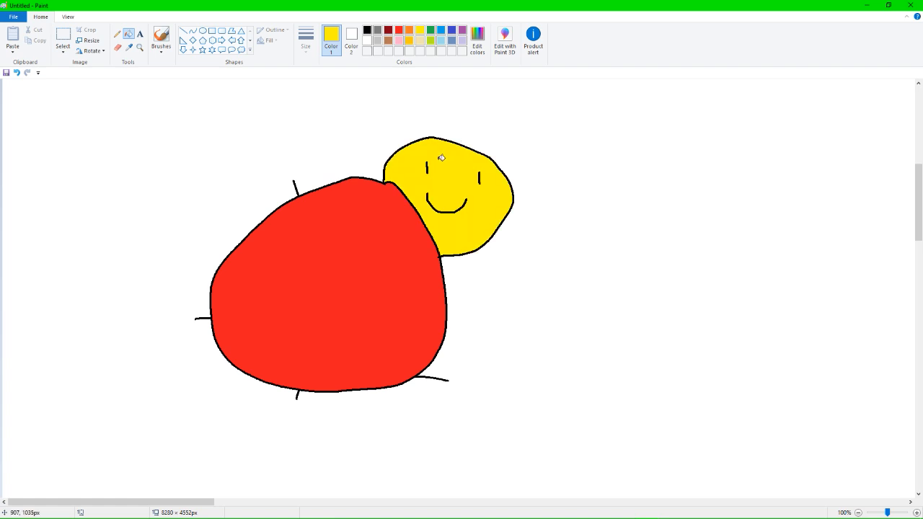
click(400, 41)
click(462, 168)
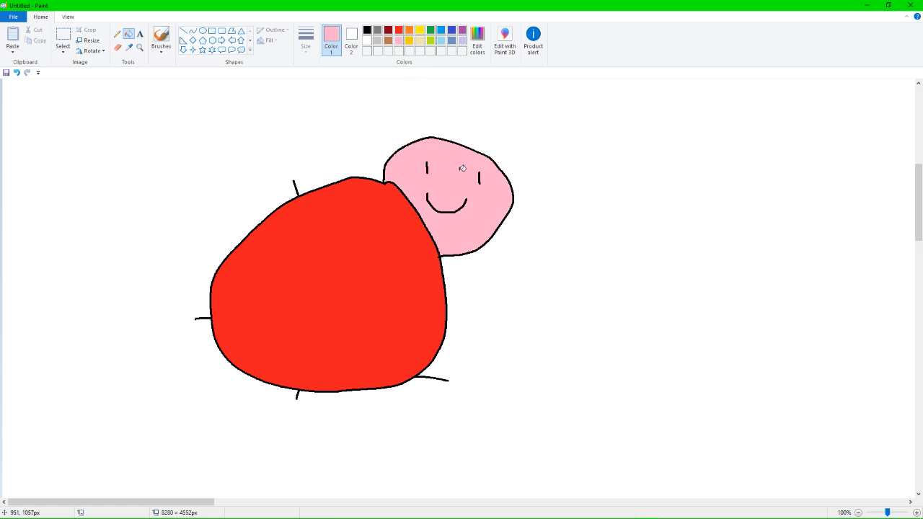
click(431, 29)
click(455, 185)
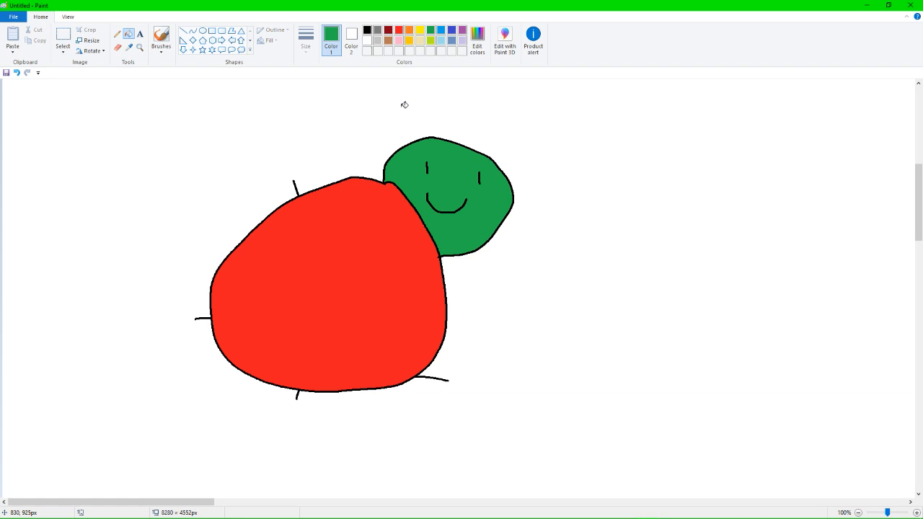
Try a diagonal green line across the figure's head with the Line tool and undo it.
click(186, 34)
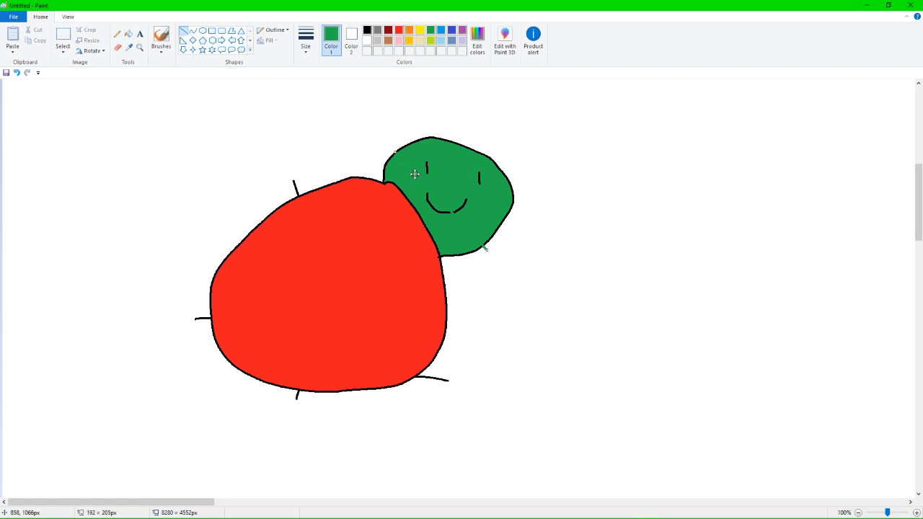
key(ctrl+z)
Draw a small black coiled mound beside the lower end of the red body with the Pencil tool.
click(117, 34)
click(399, 30)
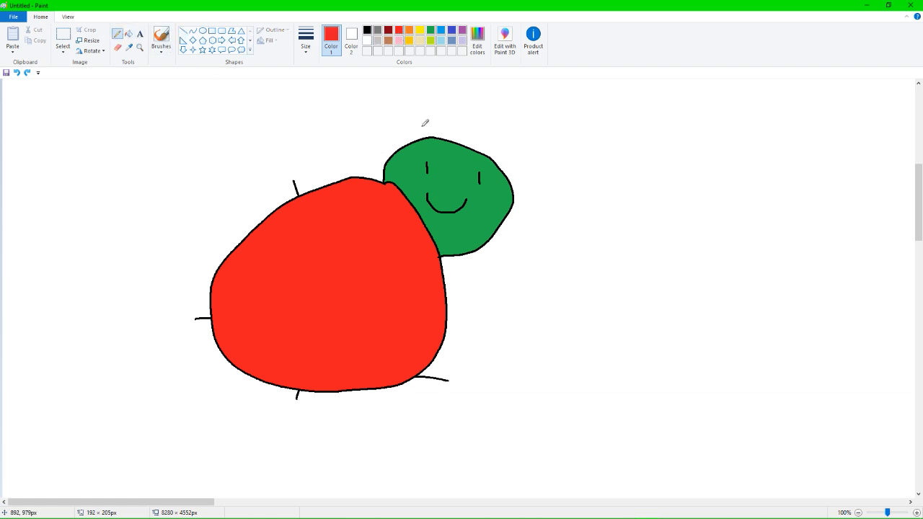
click(369, 41)
click(366, 29)
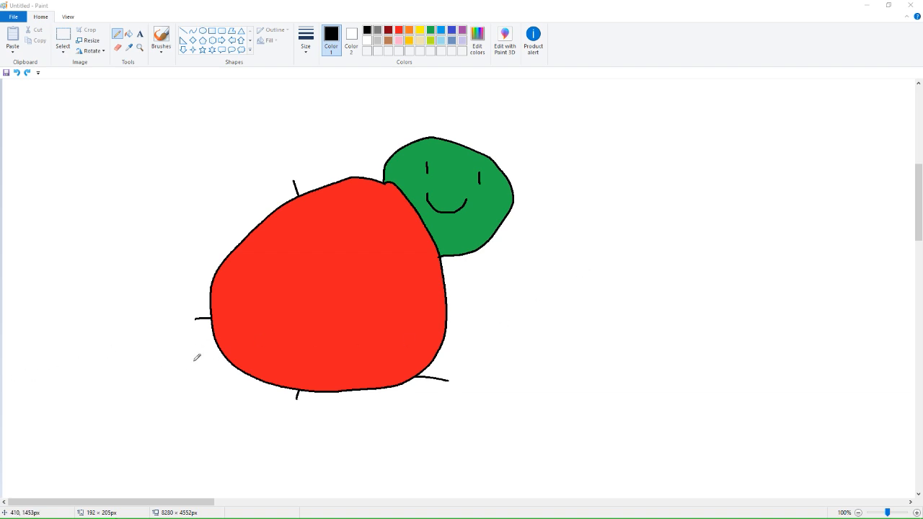
click(104, 373)
mouse_move(104, 372)
mouse_down()
mouse_move(142, 381)
mouse_move(150, 370)
mouse_move(134, 355)
mouse_move(114, 362)
mouse_move(130, 366)
mouse_move(140, 360)
mouse_move(109, 360)
mouse_move(106, 369)
mouse_move(141, 358)
mouse_up()
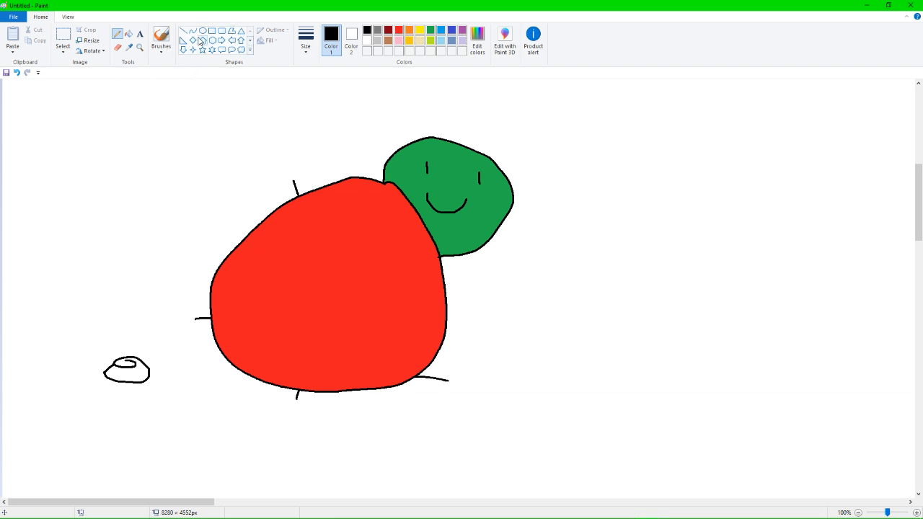
Fill the small mound with brown.
click(129, 34)
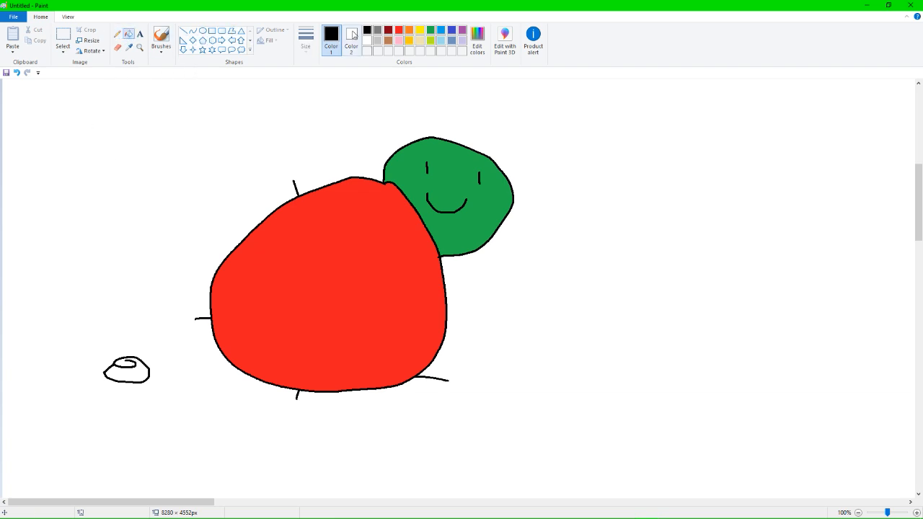
click(388, 41)
click(144, 373)
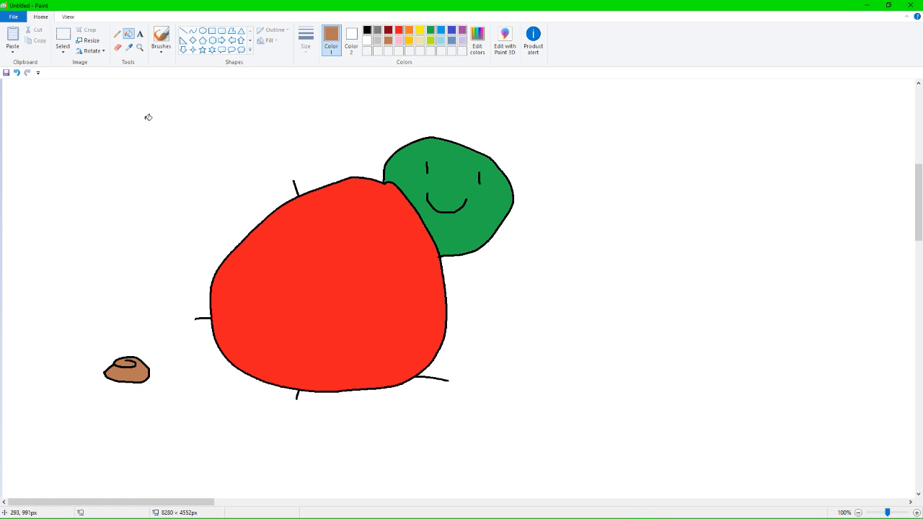
Draw a black wavy steam line above the mound and a pointer line below it with the handwritten label "slitherzzz".
click(117, 34)
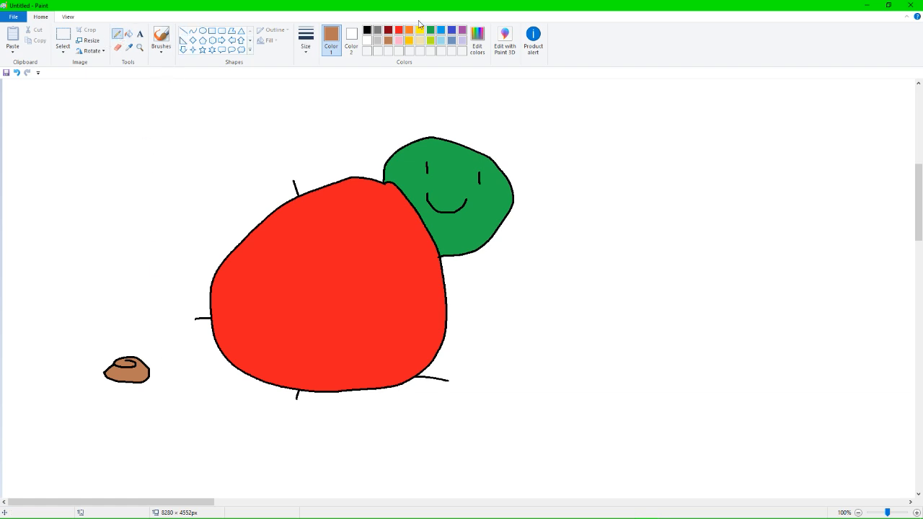
click(367, 30)
drag(128, 352, 130, 323)
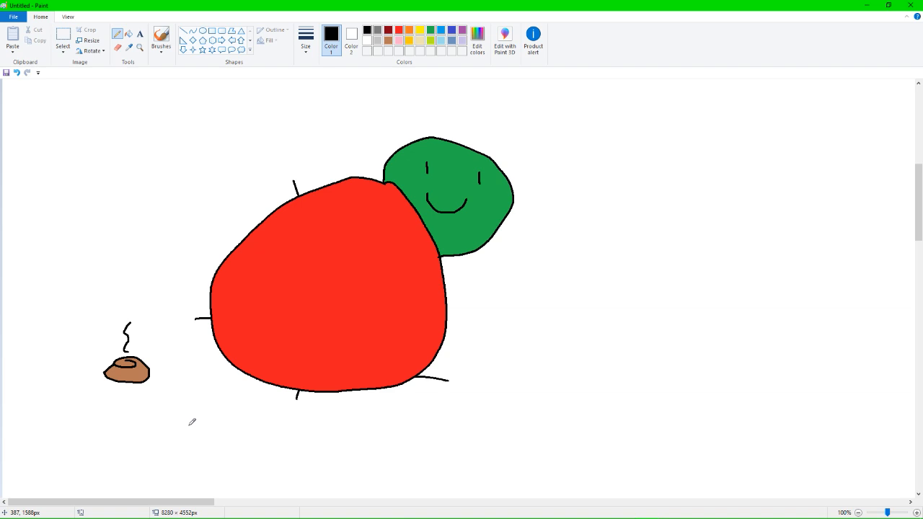
mouse_move(140, 389)
mouse_down()
mouse_move(166, 433)
mouse_move(135, 463)
mouse_move(165, 463)
mouse_move(165, 446)
mouse_move(180, 439)
mouse_move(171, 448)
mouse_move(173, 435)
mouse_move(173, 454)
mouse_move(183, 438)
mouse_move(189, 452)
mouse_move(218, 444)
mouse_move(233, 463)
mouse_up()
click(160, 448)
mouse_move(235, 445)
mouse_down()
mouse_move(290, 444)
mouse_move(310, 457)
mouse_up()
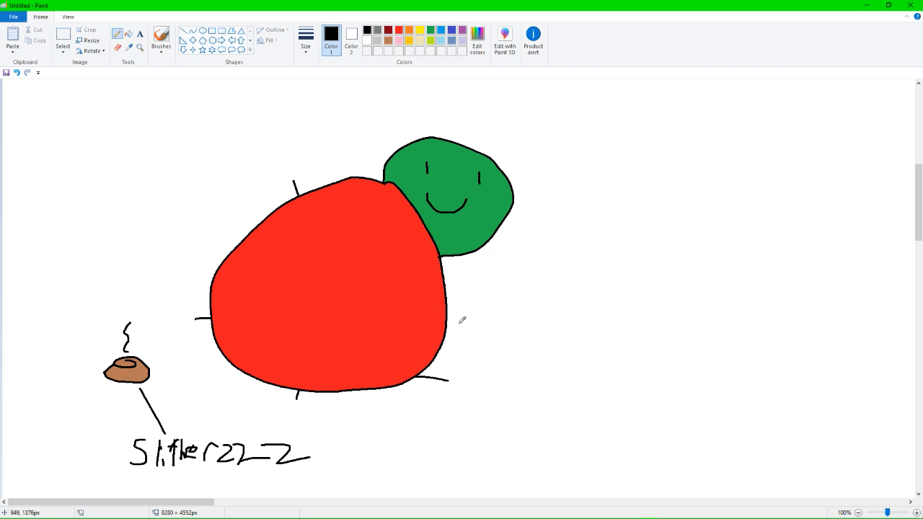
Draw a black pointer line from the red body's side and handwrite the label "also slitherzzz" at its end.
mouse_move(451, 329)
mouse_down()
mouse_move(533, 357)
mouse_move(542, 350)
mouse_move(555, 364)
mouse_move(564, 357)
mouse_move(580, 369)
mouse_move(586, 361)
mouse_move(564, 382)
mouse_up()
drag(642, 347, 639, 369)
mouse_move(663, 347)
mouse_down()
mouse_move(665, 366)
mouse_move(693, 367)
mouse_up()
click(680, 343)
mouse_move(686, 353)
mouse_down()
mouse_move(714, 358)
mouse_move(731, 348)
mouse_move(728, 358)
mouse_move(751, 347)
mouse_move(769, 361)
mouse_up()
mouse_move(771, 349)
mouse_down()
mouse_move(782, 366)
mouse_move(793, 353)
mouse_move(813, 373)
mouse_up()
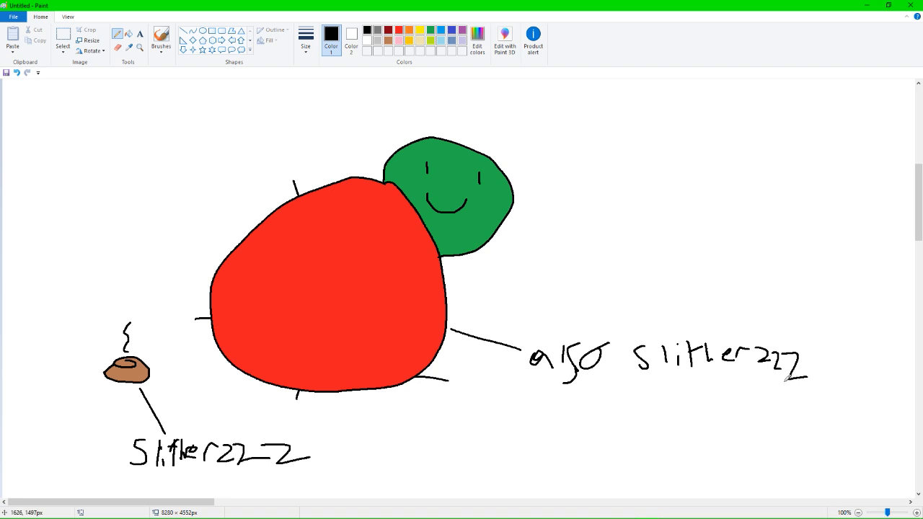
Draw a black freehand outline of a wavy snake above the "also slitherzzz" label, with its open mouth facing the figure.
scroll(719, 361, down, 2)
scroll(425, 258, up, 2)
mouse_move(546, 233)
mouse_down()
mouse_move(551, 243)
mouse_move(541, 240)
mouse_move(567, 229)
mouse_move(608, 254)
mouse_move(652, 257)
mouse_move(672, 248)
mouse_move(697, 211)
mouse_move(716, 222)
mouse_move(751, 275)
mouse_move(700, 225)
mouse_move(685, 252)
mouse_move(646, 273)
mouse_move(557, 242)
mouse_move(537, 250)
mouse_move(553, 240)
mouse_up()
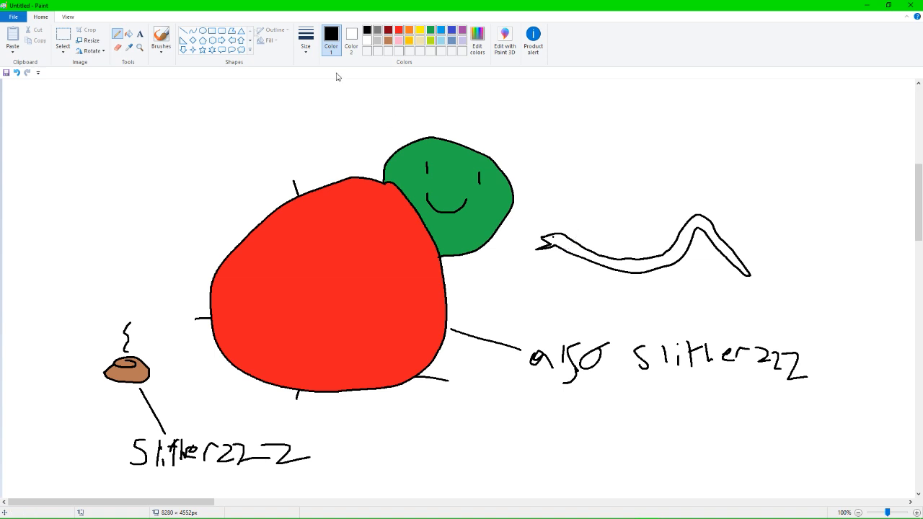
Divide the snake's body into bands with short black straight lines from neck to tail.
click(184, 31)
mouse_move(573, 239)
mouse_down()
mouse_move(566, 251)
mouse_move(581, 258)
mouse_up()
mouse_move(588, 246)
mouse_down()
mouse_move(593, 263)
mouse_move(619, 270)
mouse_up()
mouse_move(628, 258)
mouse_down()
mouse_move(631, 272)
mouse_move(661, 267)
mouse_up()
drag(666, 251, 690, 260)
mouse_move(679, 239)
mouse_down()
mouse_move(691, 245)
mouse_move(674, 243)
mouse_up()
drag(683, 229, 701, 231)
drag(696, 222, 719, 254)
drag(732, 250, 743, 275)
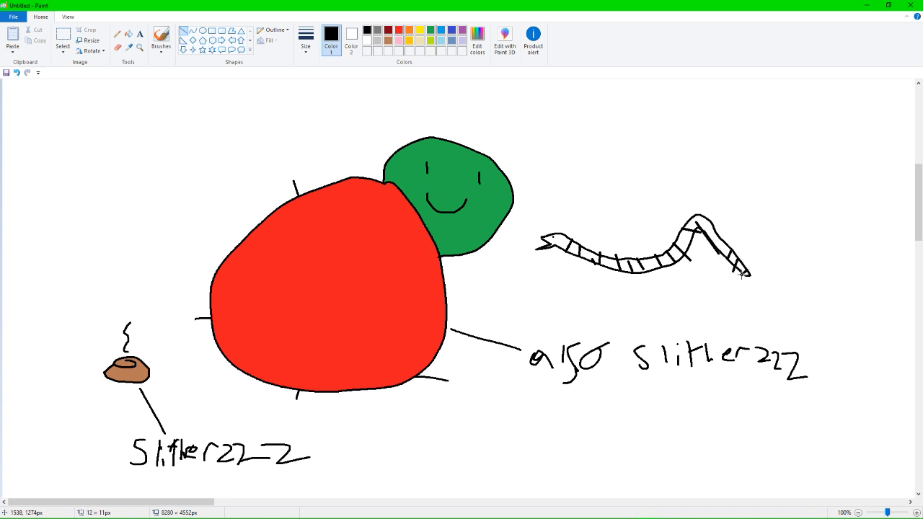
Fill the snake's head and every band of its body with red.
click(128, 34)
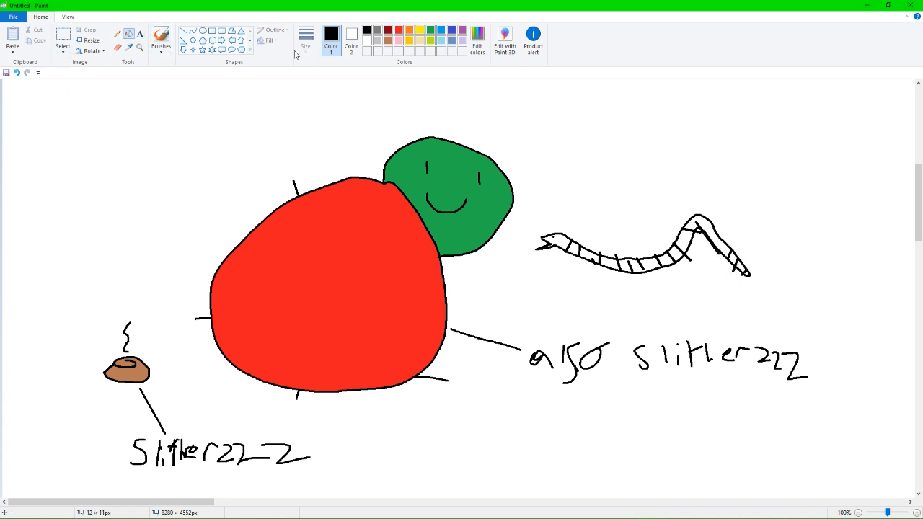
click(399, 30)
click(556, 240)
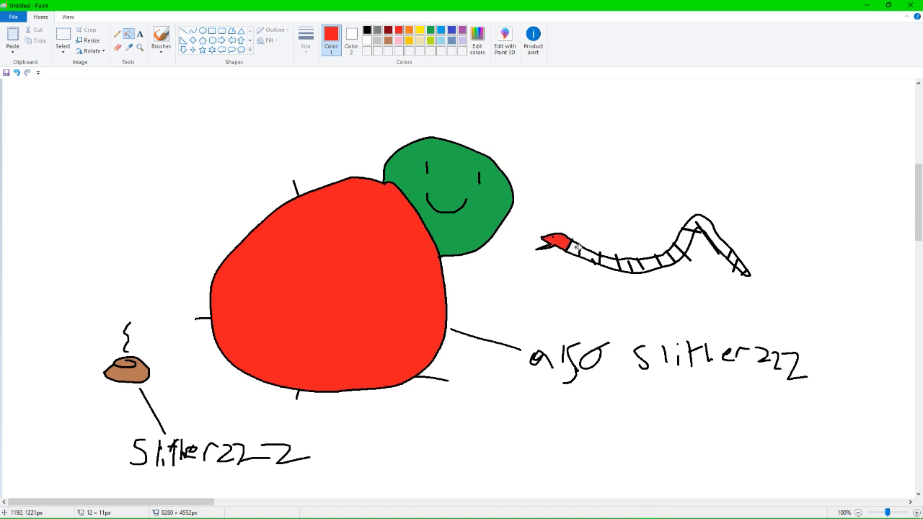
click(574, 249)
click(590, 255)
click(609, 262)
click(625, 265)
click(646, 265)
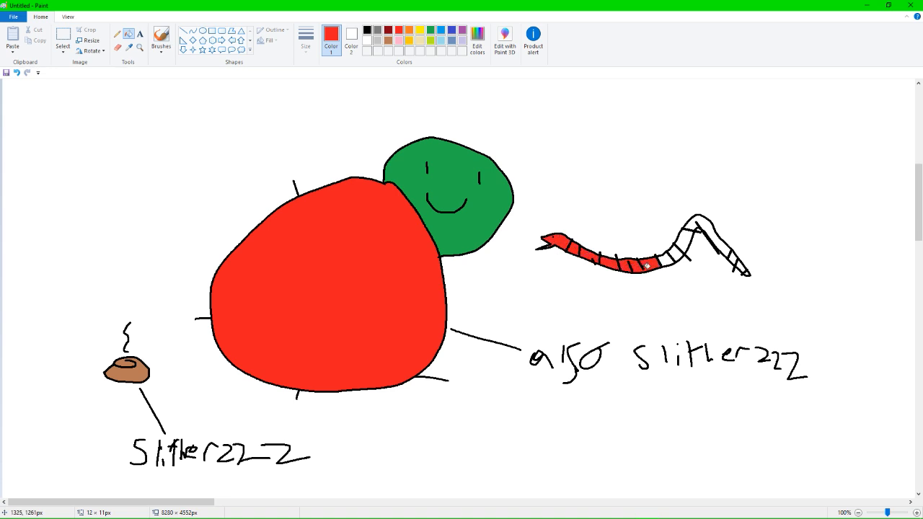
click(661, 261)
click(670, 257)
click(680, 250)
click(690, 225)
click(711, 237)
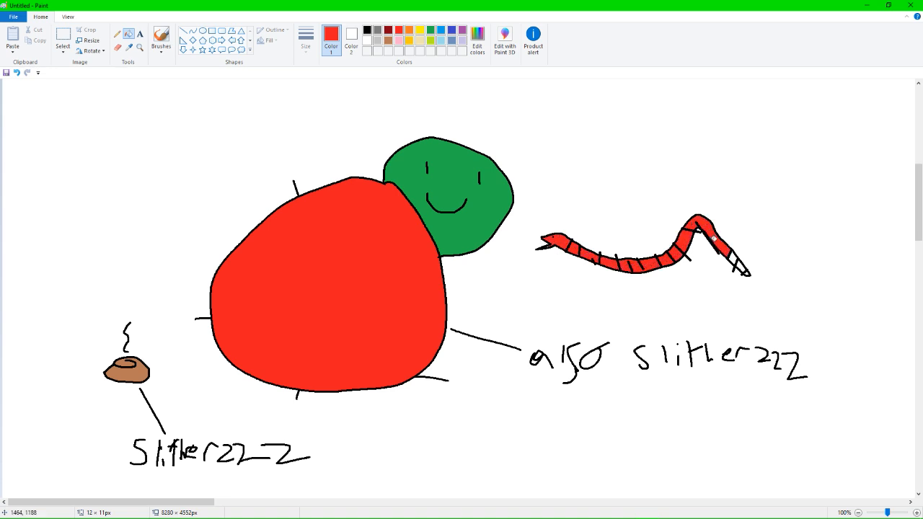
click(731, 257)
click(737, 262)
click(745, 272)
Handwrite the label "attaking slitherzzz" in red above the snake with the Pencil tool.
click(117, 34)
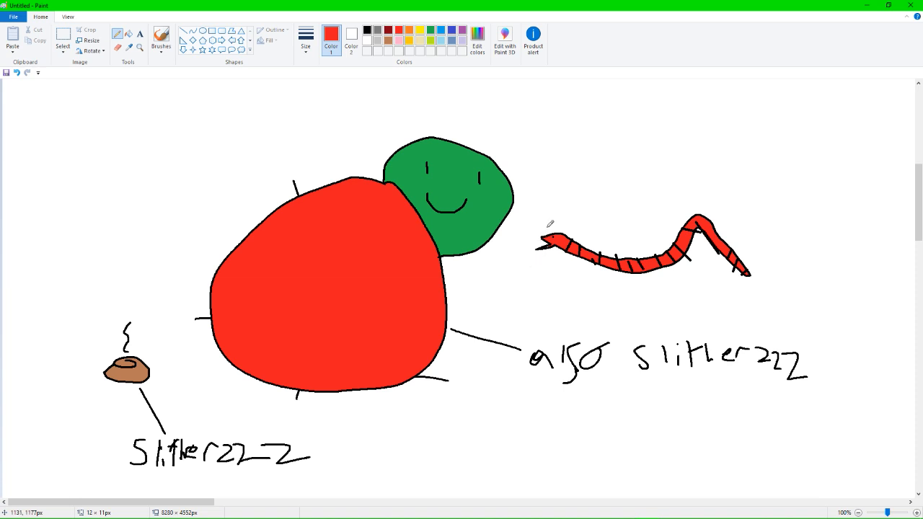
mouse_move(573, 180)
mouse_down()
mouse_move(588, 192)
mouse_move(608, 185)
mouse_move(607, 199)
mouse_move(659, 204)
mouse_move(649, 213)
mouse_up()
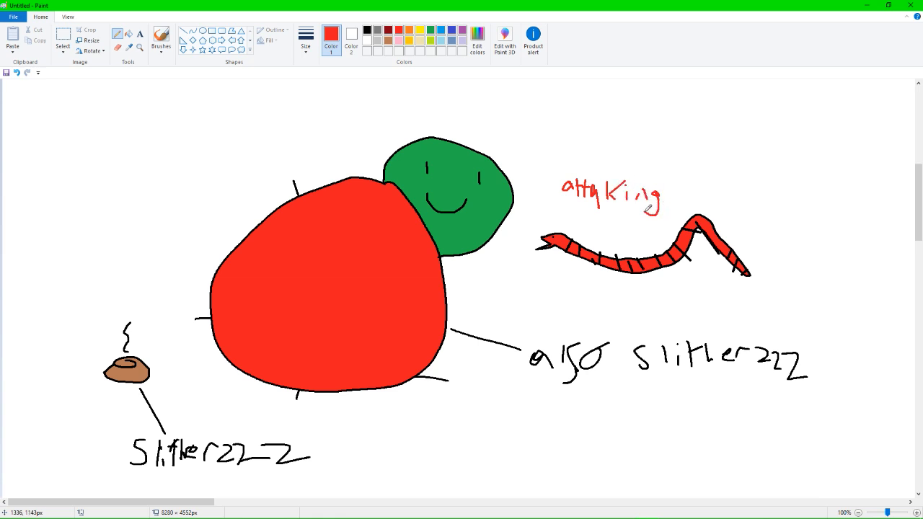
mouse_move(689, 180)
mouse_down()
mouse_move(674, 203)
mouse_move(719, 204)
mouse_move(725, 185)
mouse_move(737, 204)
mouse_move(753, 202)
mouse_up()
mouse_move(757, 190)
mouse_down()
mouse_move(779, 184)
mouse_move(798, 194)
mouse_up()
mouse_move(786, 197)
mouse_down()
mouse_move(795, 223)
mouse_move(840, 217)
mouse_move(844, 207)
mouse_move(880, 220)
mouse_up()
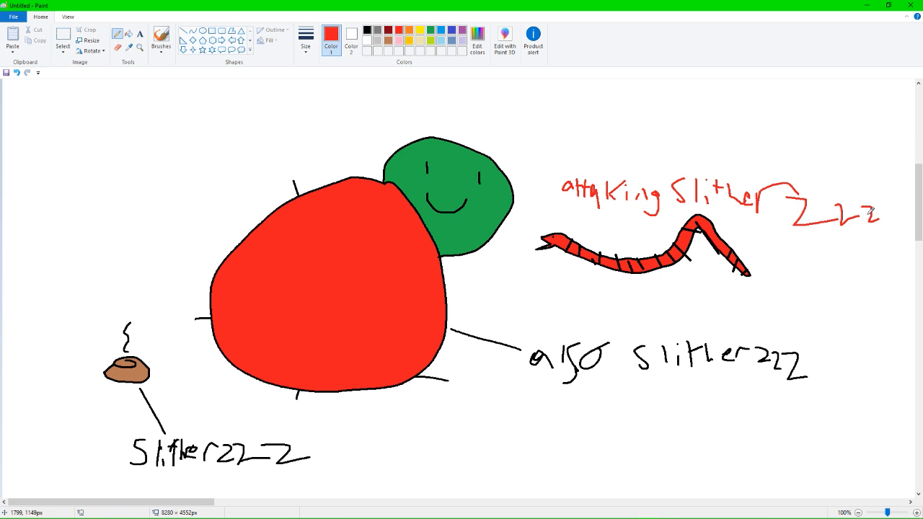
scroll(484, 249, down, 10)
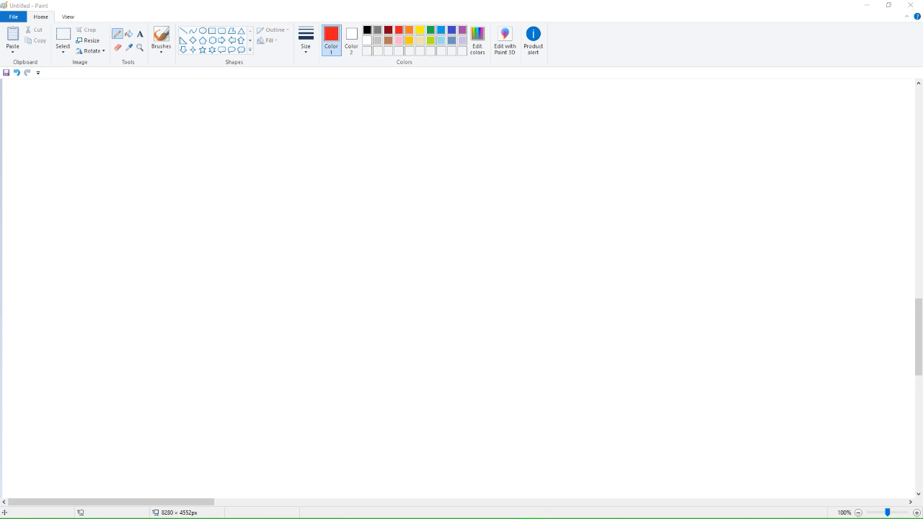
drag(611, 259, 356, 249)
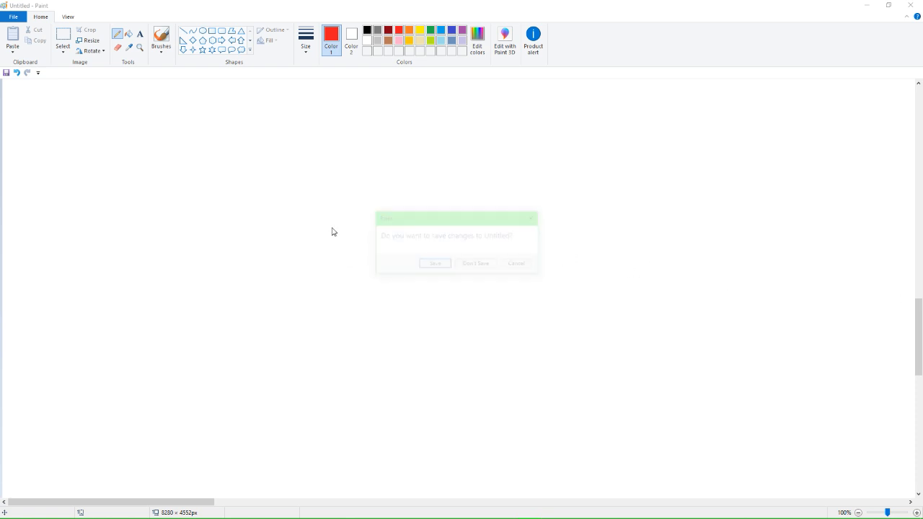
click(519, 265)
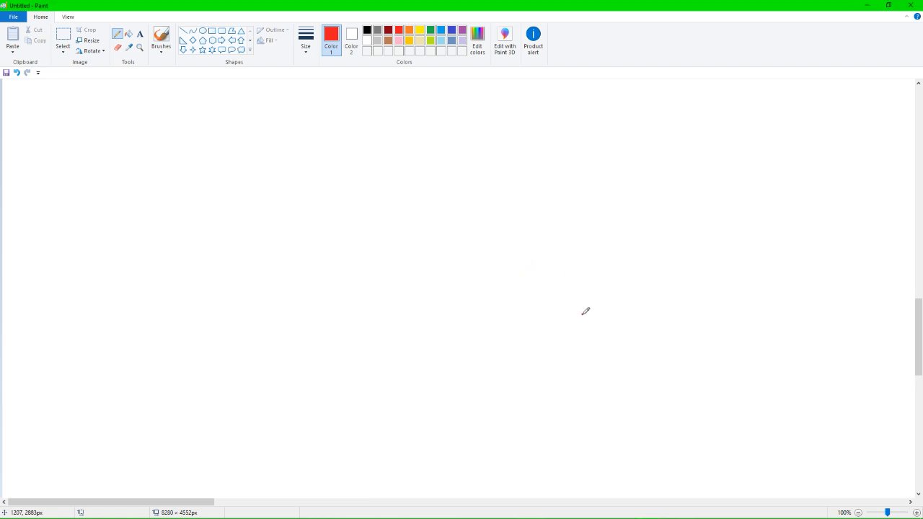
scroll(462, 231, down, 3)
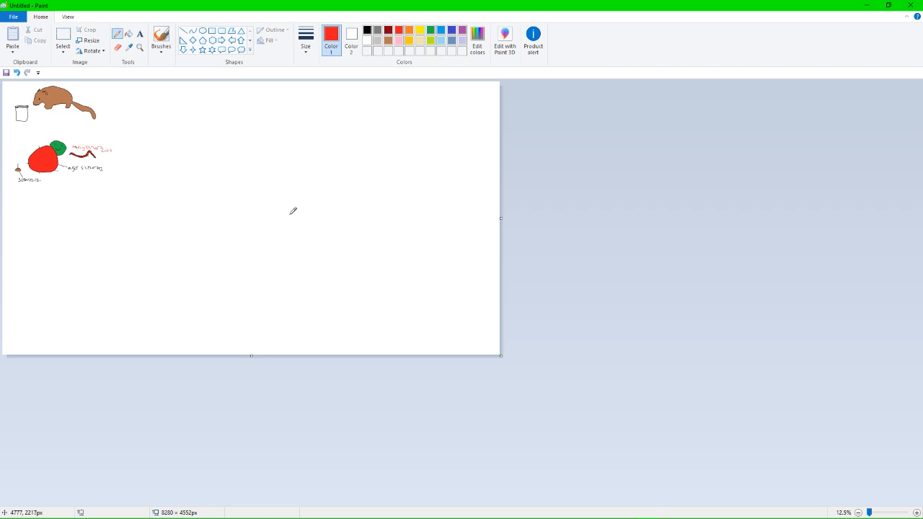
scroll(190, 198, up, 3)
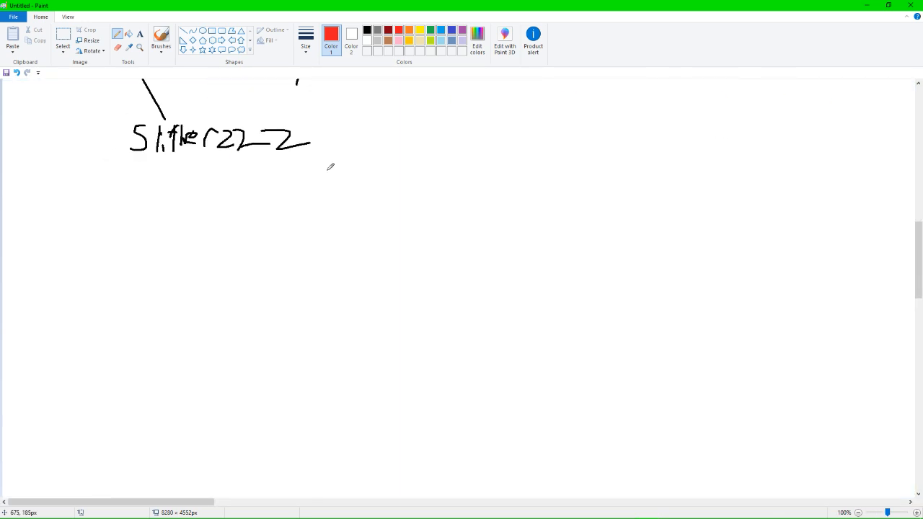
scroll(331, 166, down, 10)
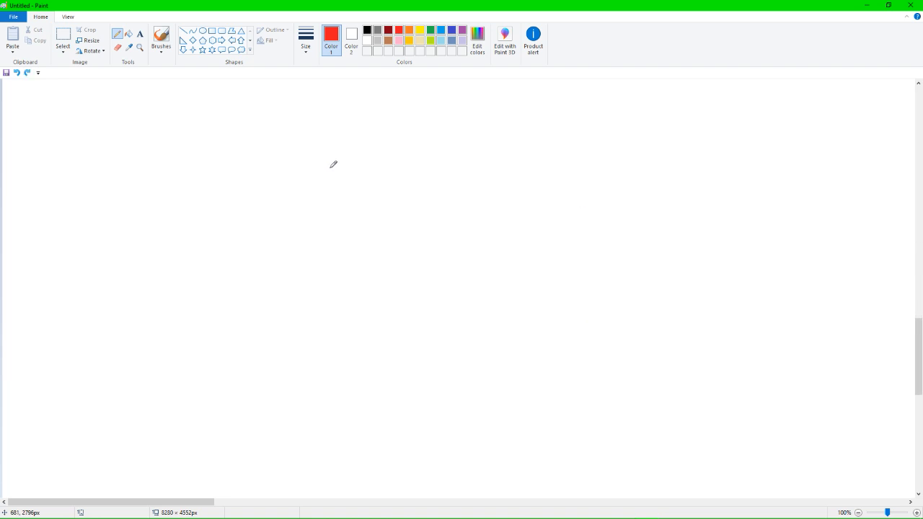
scroll(334, 164, up, 12)
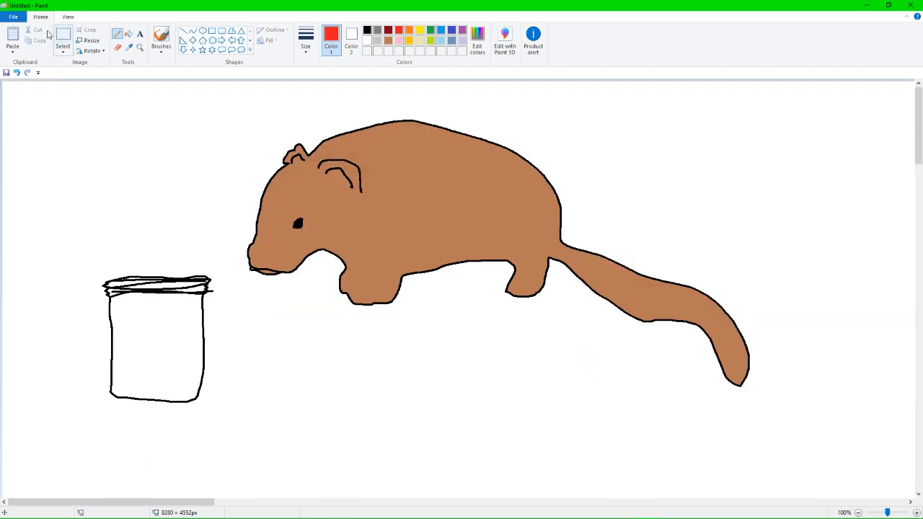
click(17, 18)
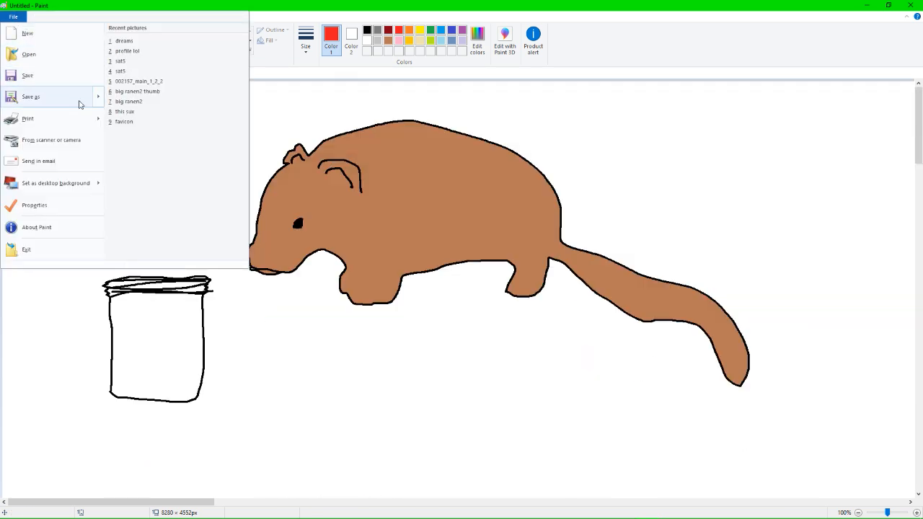
click(289, 101)
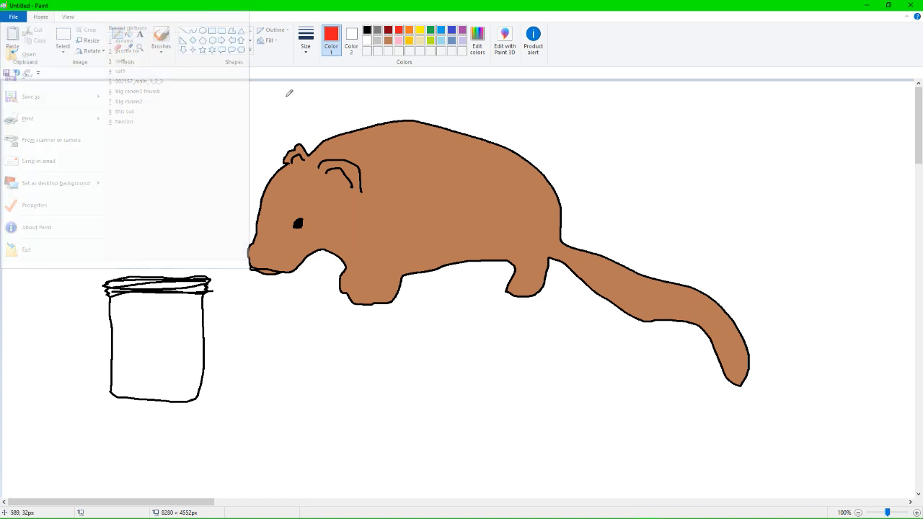
scroll(419, 139, down, 12)
scroll(419, 138, up, 12)
scroll(419, 138, down, 3)
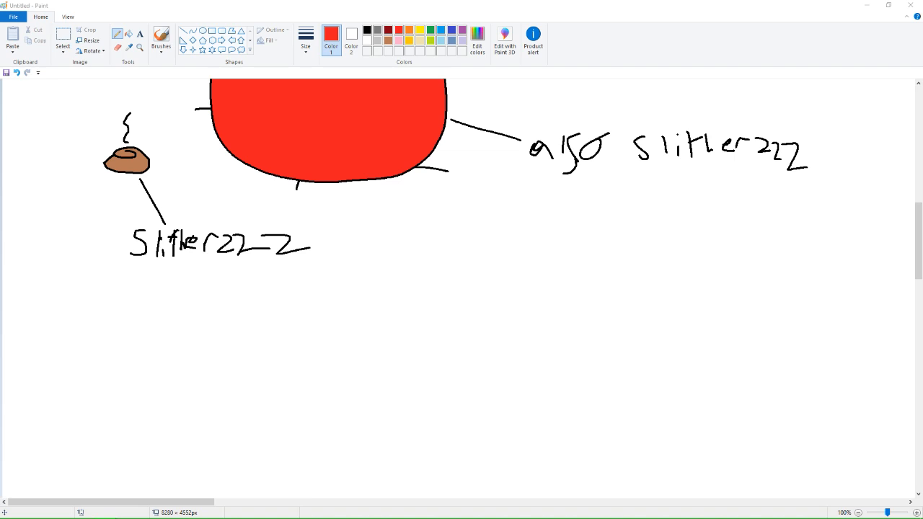
scroll(767, 289, down, 3)
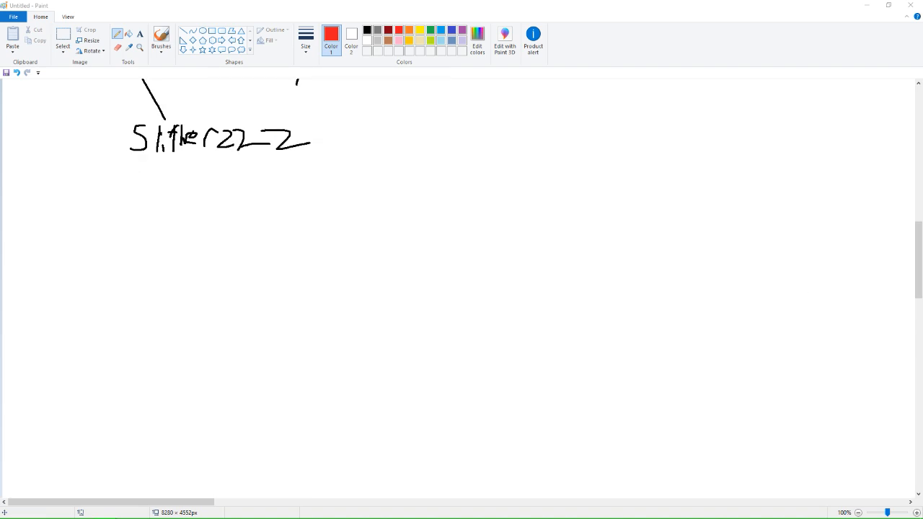
scroll(575, 310, down, 3)
scroll(575, 310, up, 20)
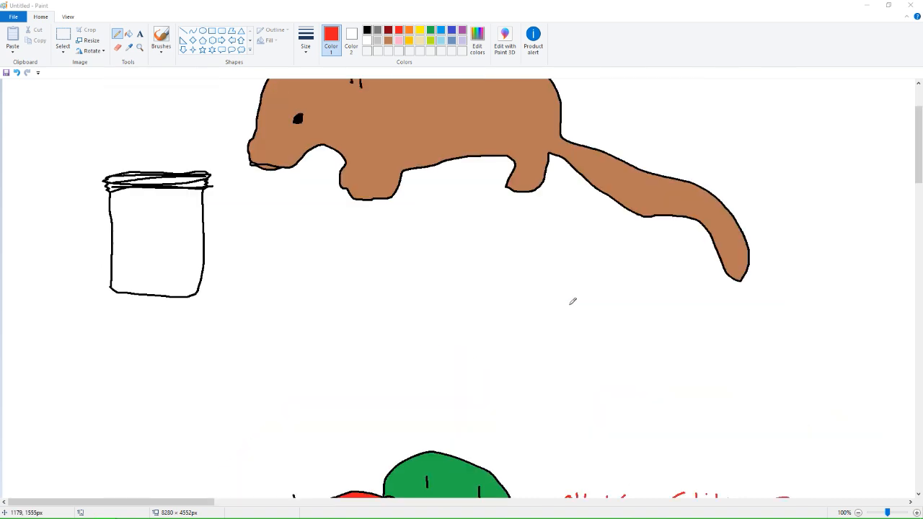
scroll(573, 302, down, 3)
scroll(573, 302, down, 6)
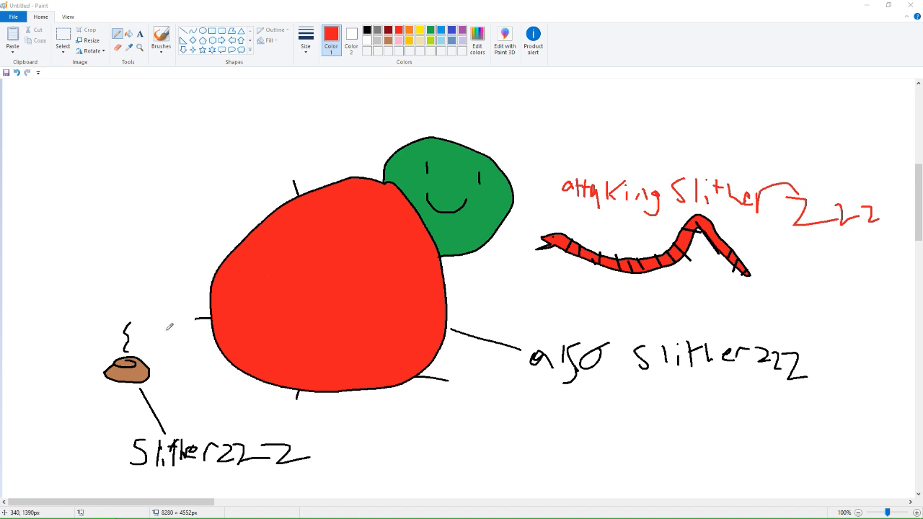
mouse_move(505, 514)
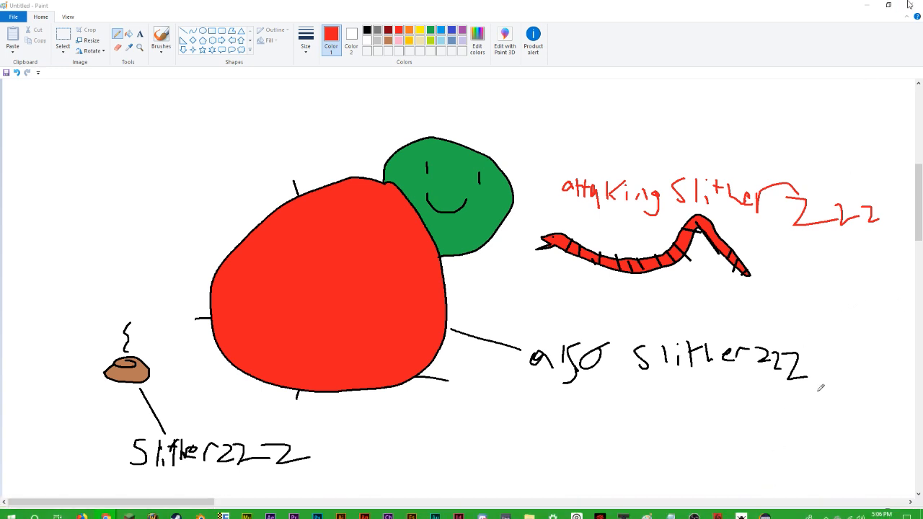
click(857, 9)
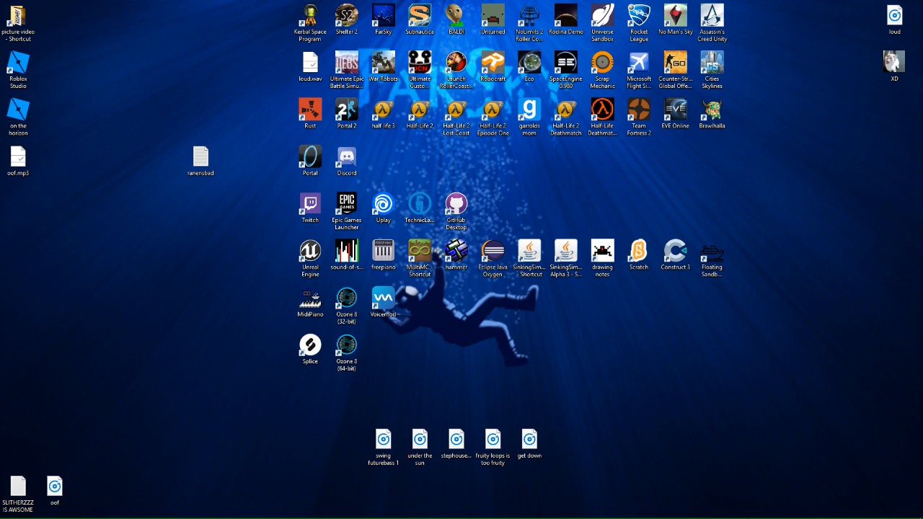
mouse_move(751, 515)
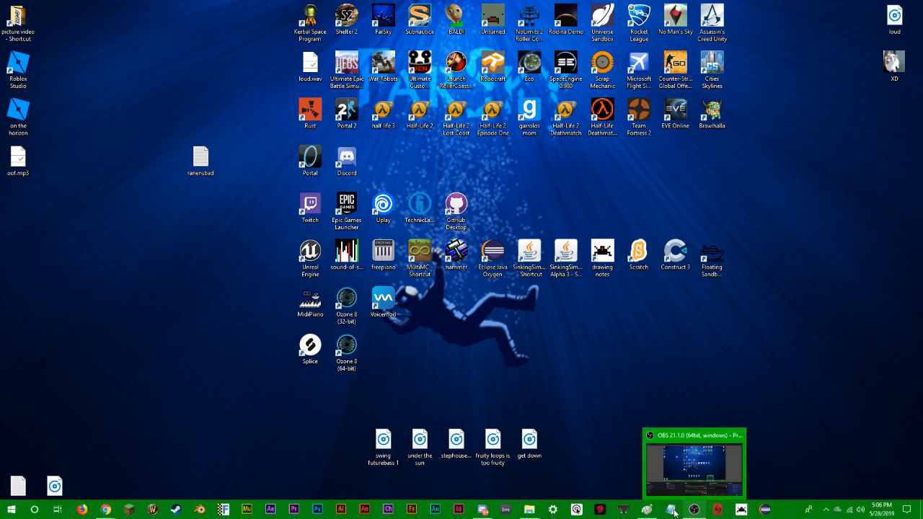
click(649, 510)
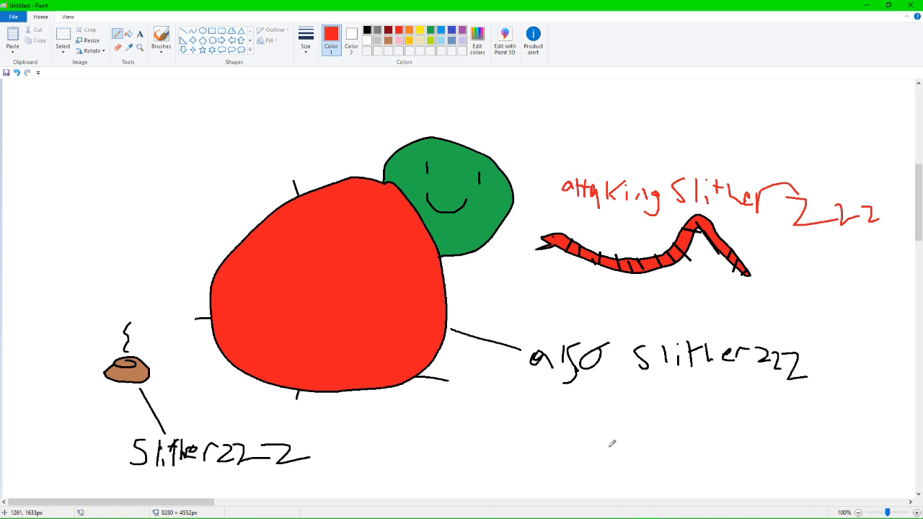
Draw a black freehand outline of a round head with two flared ears above the brown mound, adding dark ear openings and closing the ear bases.
click(368, 31)
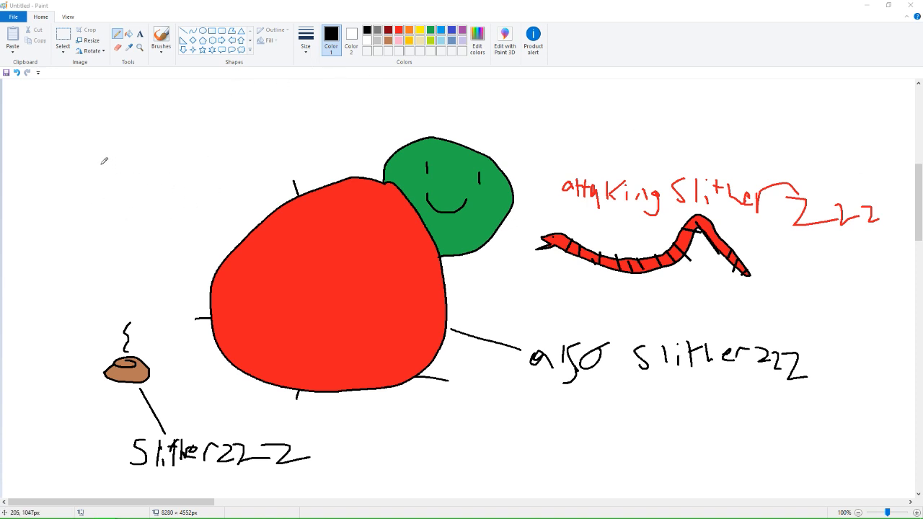
mouse_move(107, 161)
mouse_down()
mouse_move(84, 133)
mouse_move(75, 140)
mouse_move(99, 167)
mouse_move(102, 211)
mouse_move(146, 234)
mouse_move(172, 231)
mouse_move(189, 206)
mouse_move(189, 184)
mouse_move(176, 170)
mouse_move(203, 138)
mouse_move(189, 133)
mouse_move(167, 158)
mouse_move(108, 162)
mouse_up()
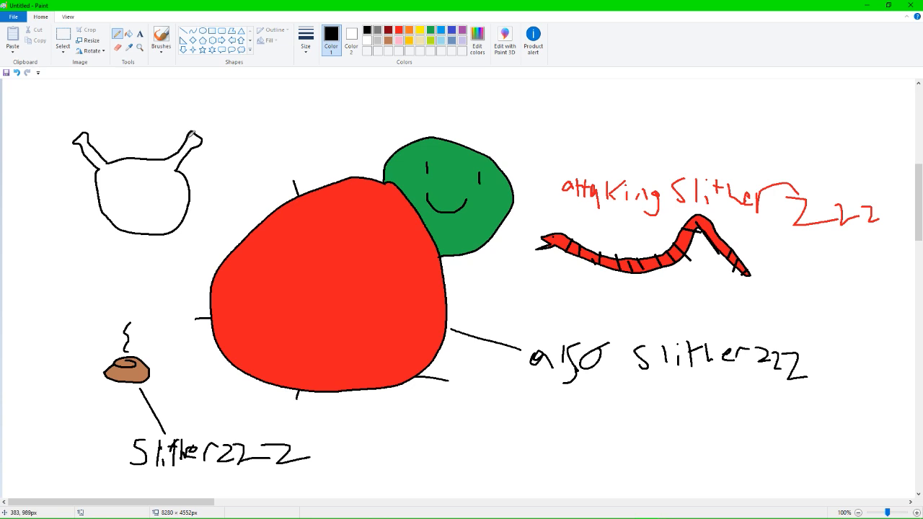
drag(192, 135, 195, 137)
drag(87, 133, 85, 134)
drag(168, 159, 177, 170)
drag(113, 158, 101, 164)
Add two small black dot eyes and a curved smile to the eared head.
click(125, 177)
click(157, 177)
drag(130, 201, 157, 197)
Fill the eared head and both of its ears with green.
click(128, 33)
click(430, 29)
click(171, 195)
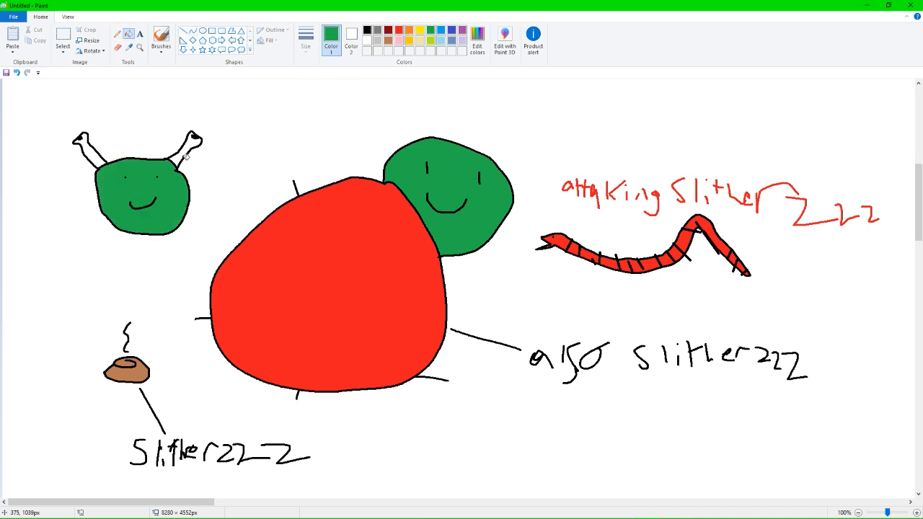
click(186, 153)
click(93, 154)
Draw a short green pointer line beside the eared head and handwrite the label "Shrek" in green with the Pencil tool.
click(117, 34)
mouse_move(199, 175)
mouse_down()
mouse_move(227, 160)
mouse_move(225, 171)
mouse_up()
mouse_move(242, 150)
mouse_down()
mouse_move(254, 170)
mouse_move(266, 156)
mouse_move(281, 169)
mouse_up()
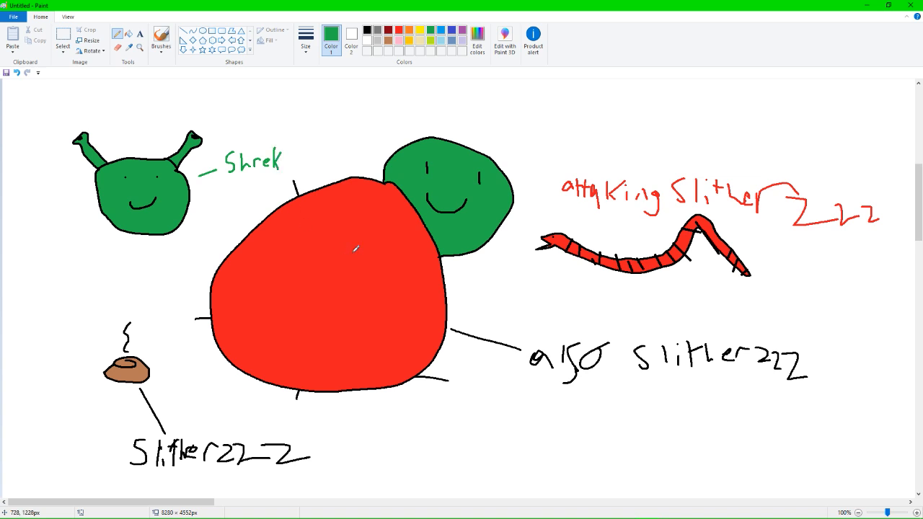
Fill several bands of the snake's body with black, keeping red bands between them.
click(367, 29)
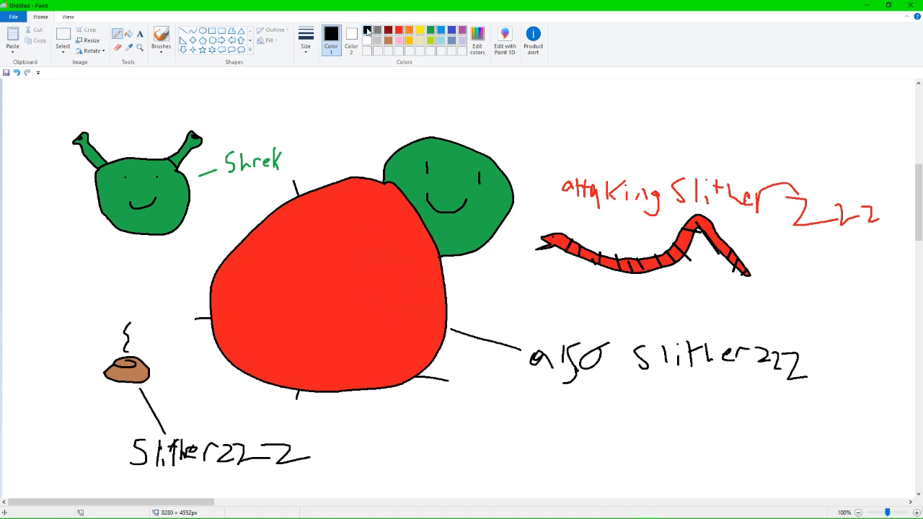
click(129, 34)
click(330, 107)
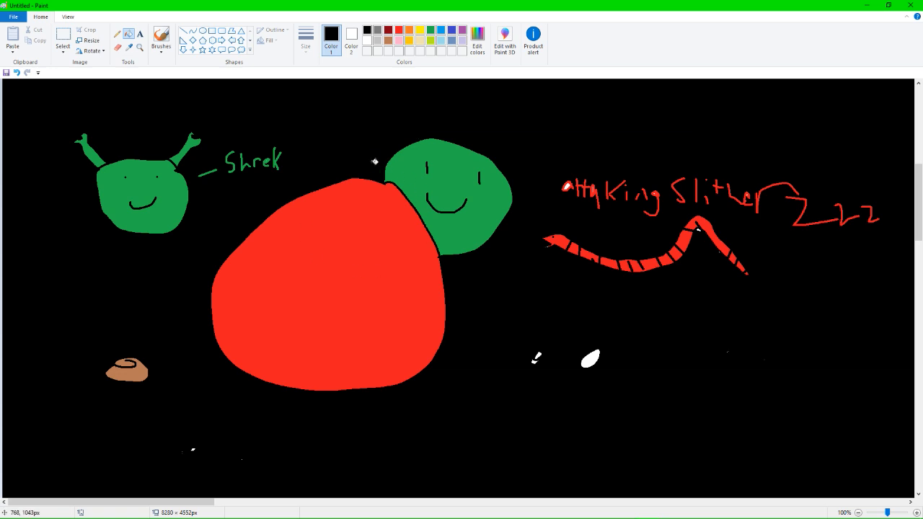
key(ctrl+z)
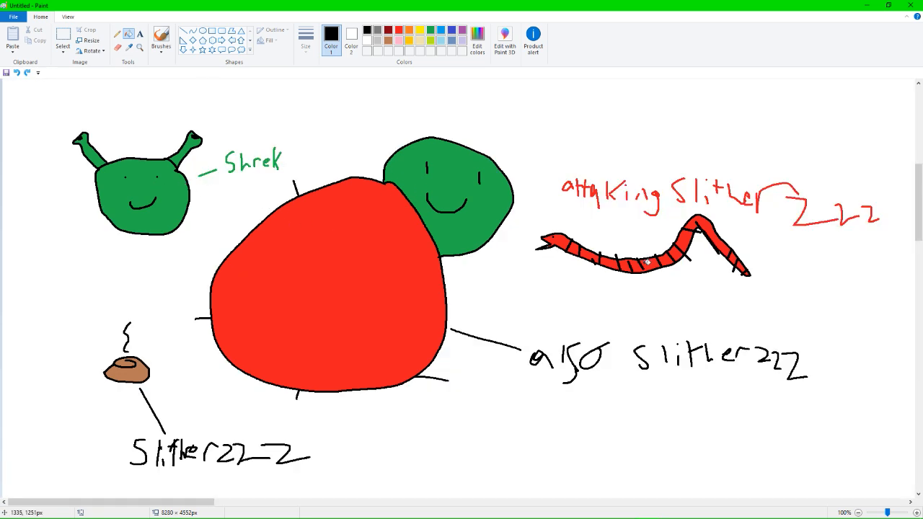
mouse_move(582, 253)
mouse_down()
mouse_move(663, 269)
mouse_move(698, 223)
mouse_move(745, 267)
mouse_up()
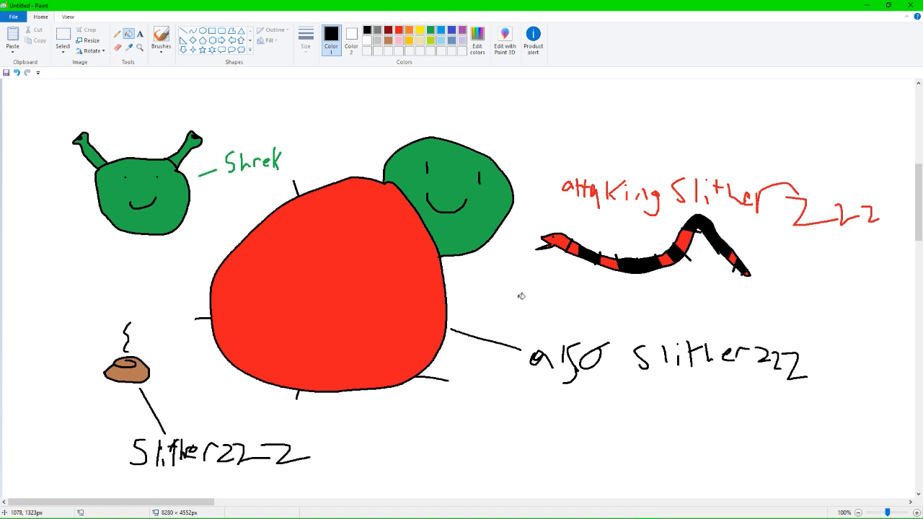
click(118, 33)
Review all the drawings on the canvas, from the rodent and jar to the labelled figures, including a 50% overview.
scroll(350, 181, down, 6)
scroll(350, 181, up, 9)
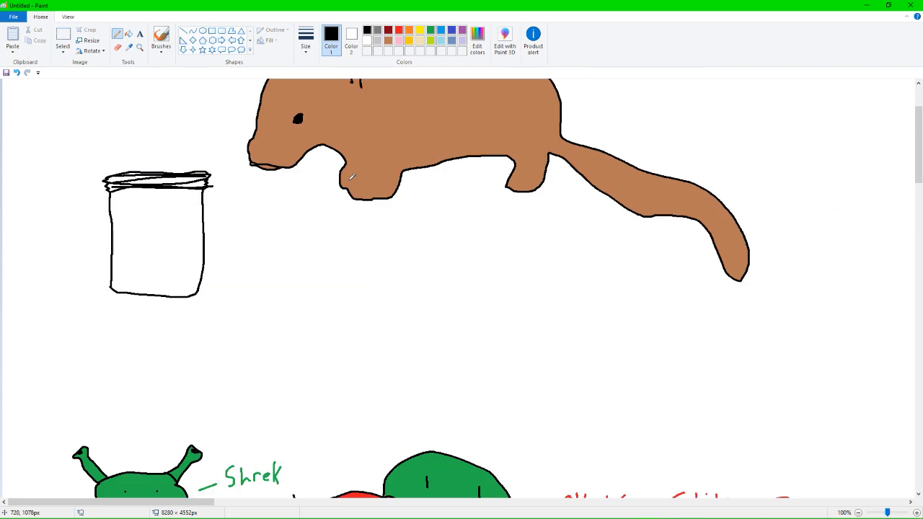
scroll(350, 181, down, 2)
scroll(351, 175, up, 5)
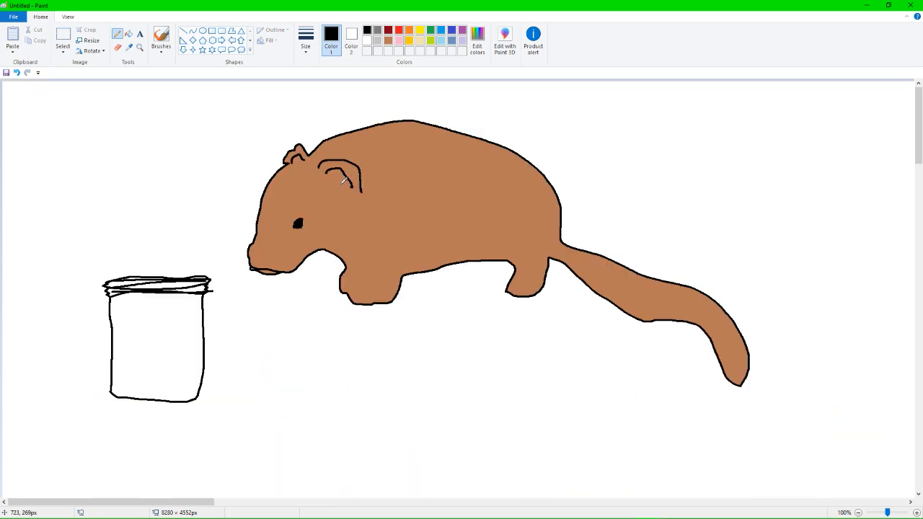
scroll(303, 289, down, 5)
scroll(334, 354, up, 3)
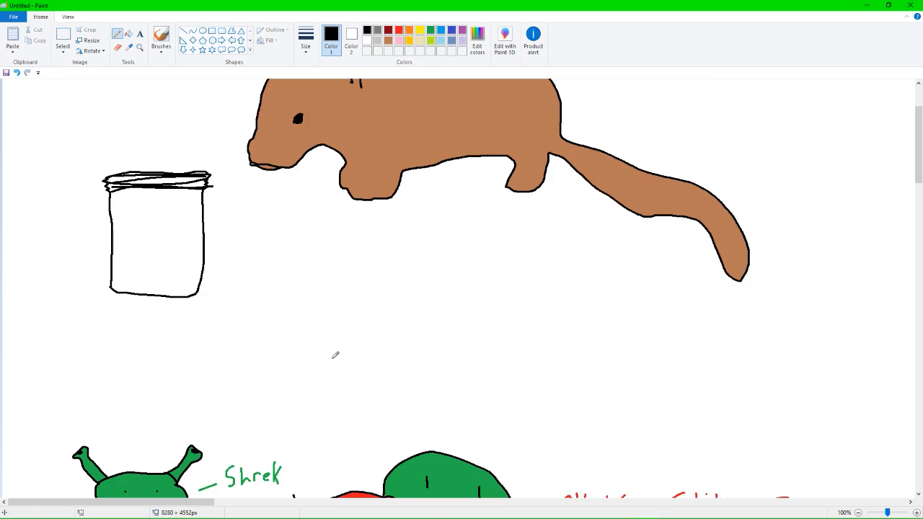
ctrl+scroll(343, 365, down, 1)
scroll(281, 343, up, 1)
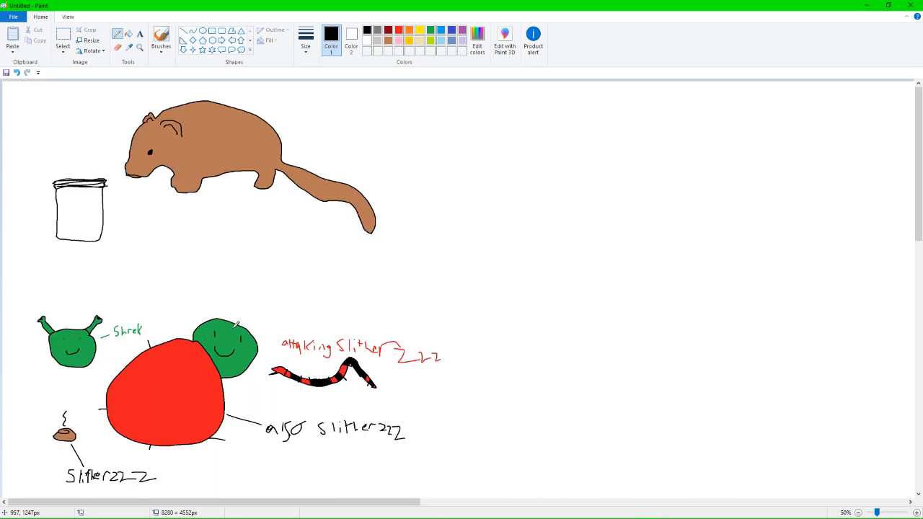
ctrl+scroll(180, 248, up, 1)
scroll(350, 243, down, 3)
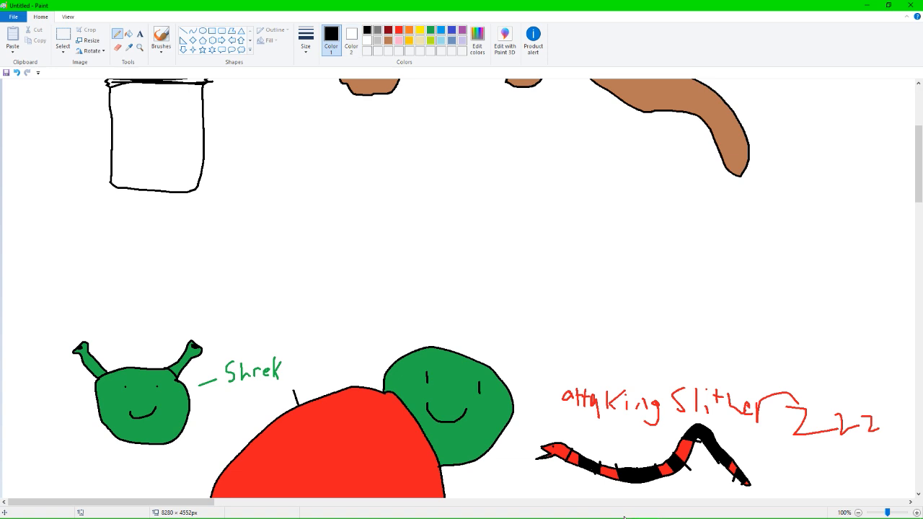
mouse_move(627, 517)
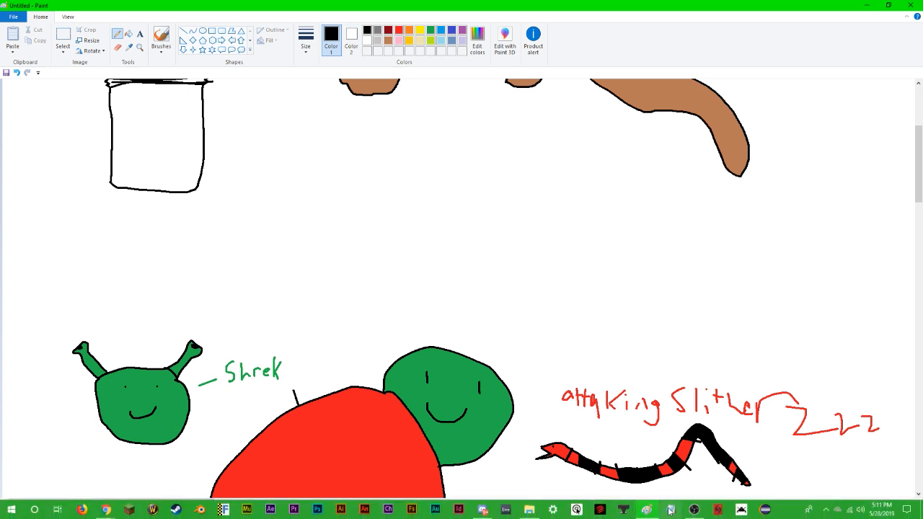
click(694, 510)
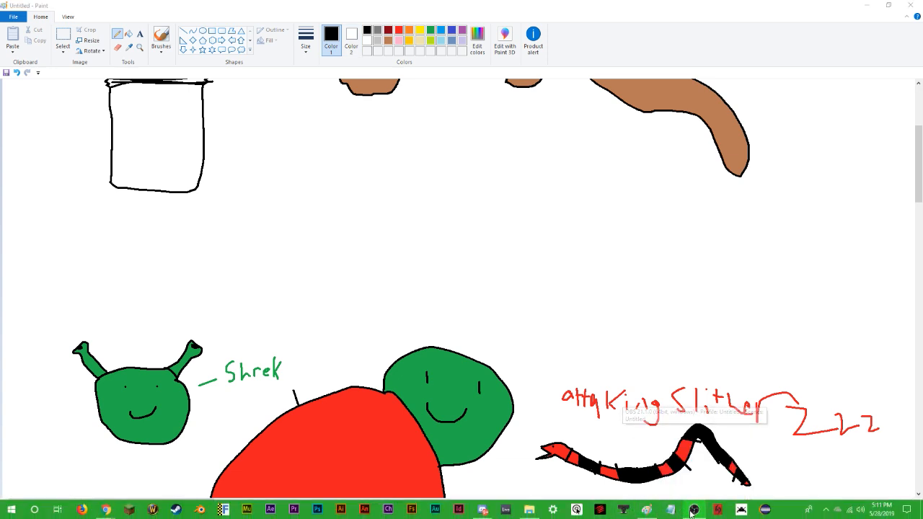